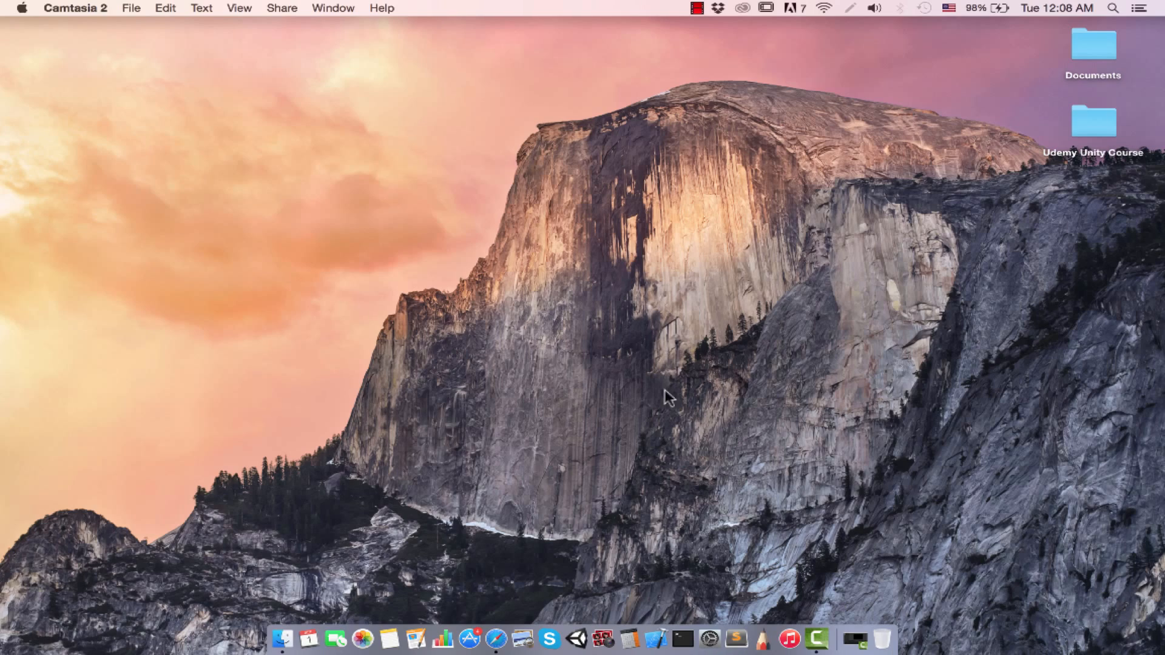
{"action": "key", "text": "F4"}
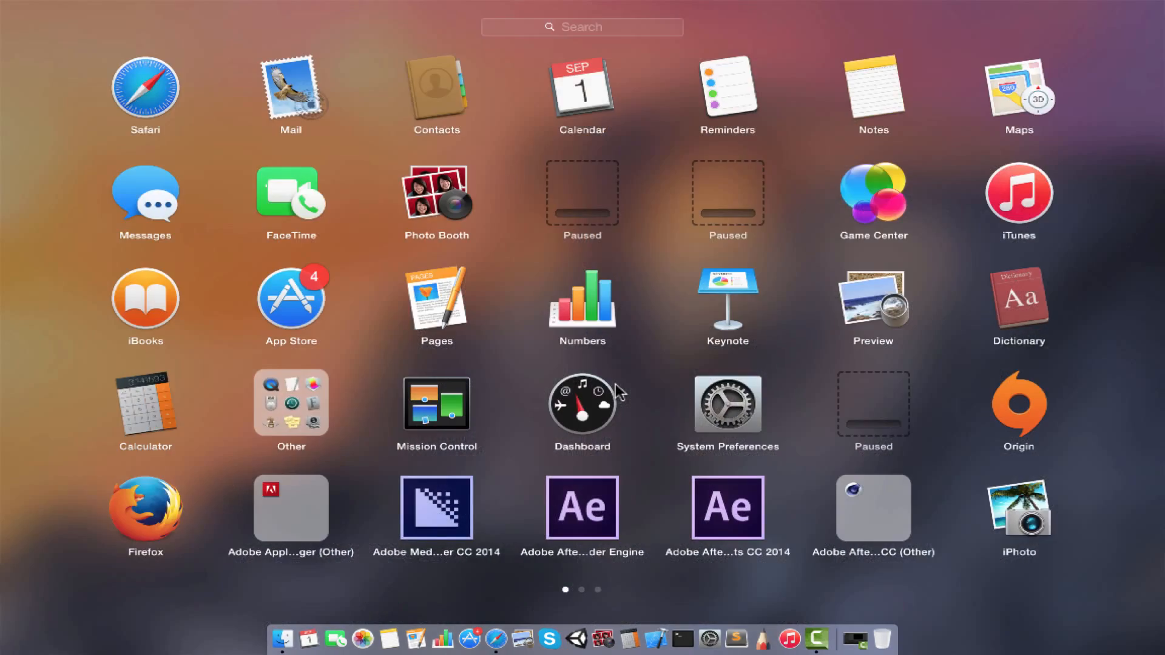
{"action": "key", "text": "F4"}
{"action": "key", "text": "F4"}
{"action": "key", "text": "F4"}
{"action": "key", "text": "F4"}
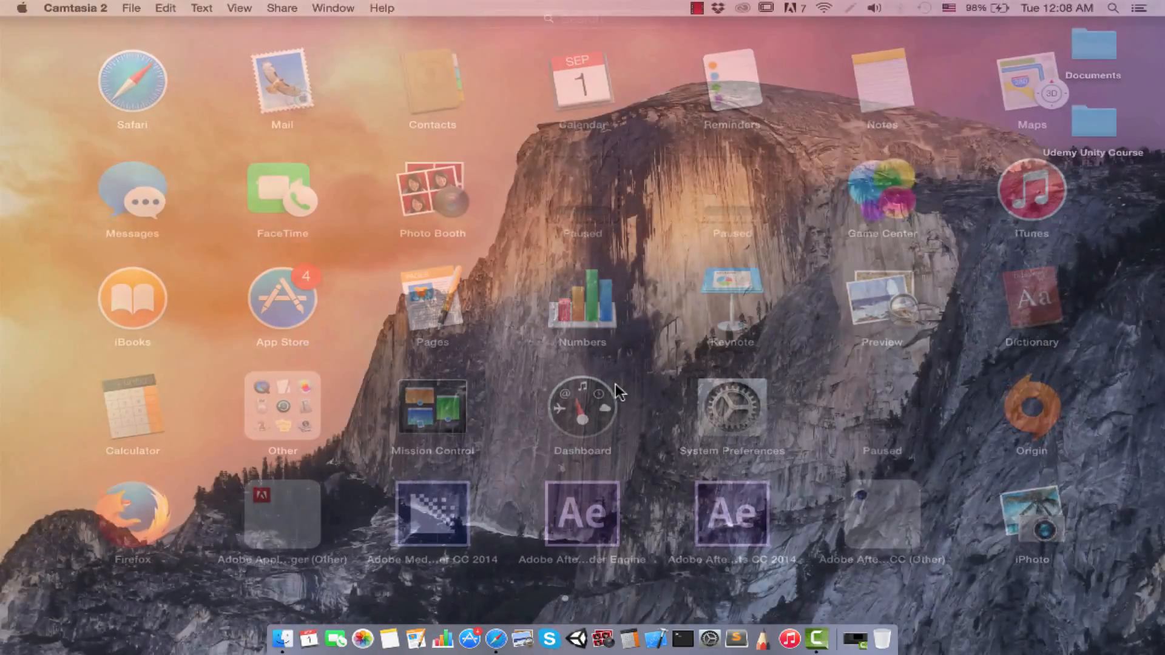
{"action": "key", "text": "F4"}
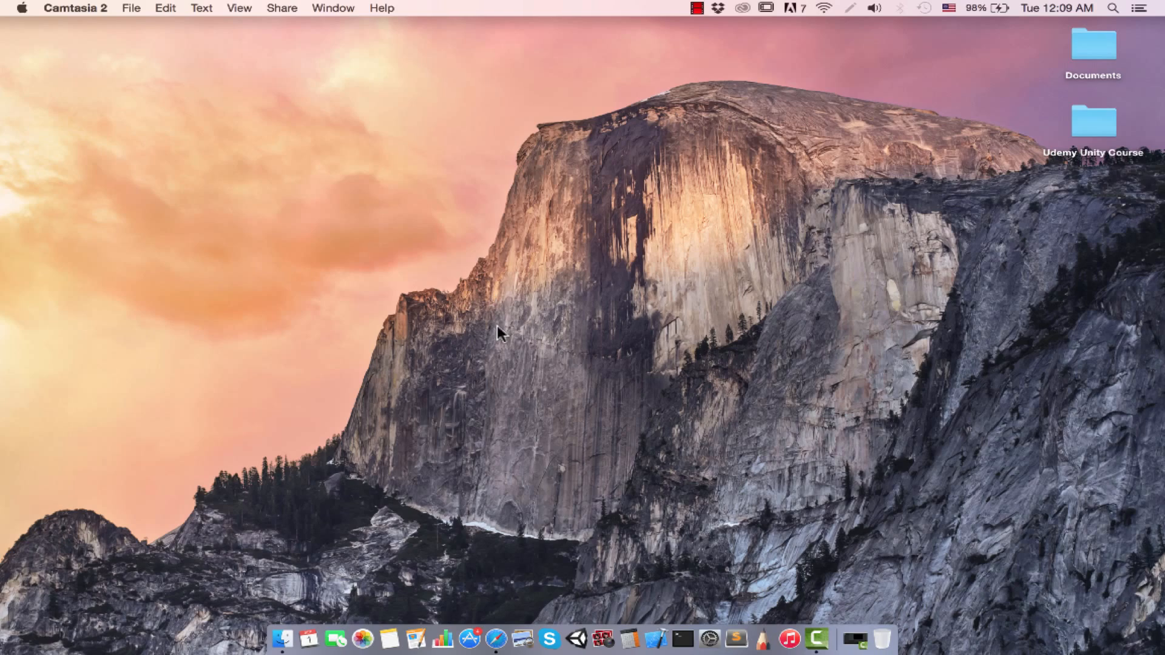
Open the Epic Games Launcher from the installed applications.
{"action": "key", "text": "F4"}
{"action": "scroll", "coordinate": [487, 416], "scroll_direction": "right", "scroll_amount": 5}
{"action": "scroll", "coordinate": [549, 382], "scroll_direction": "right", "scroll_amount": 5}
{"action": "scroll", "coordinate": [553, 308], "scroll_direction": "left", "scroll_amount": 5}
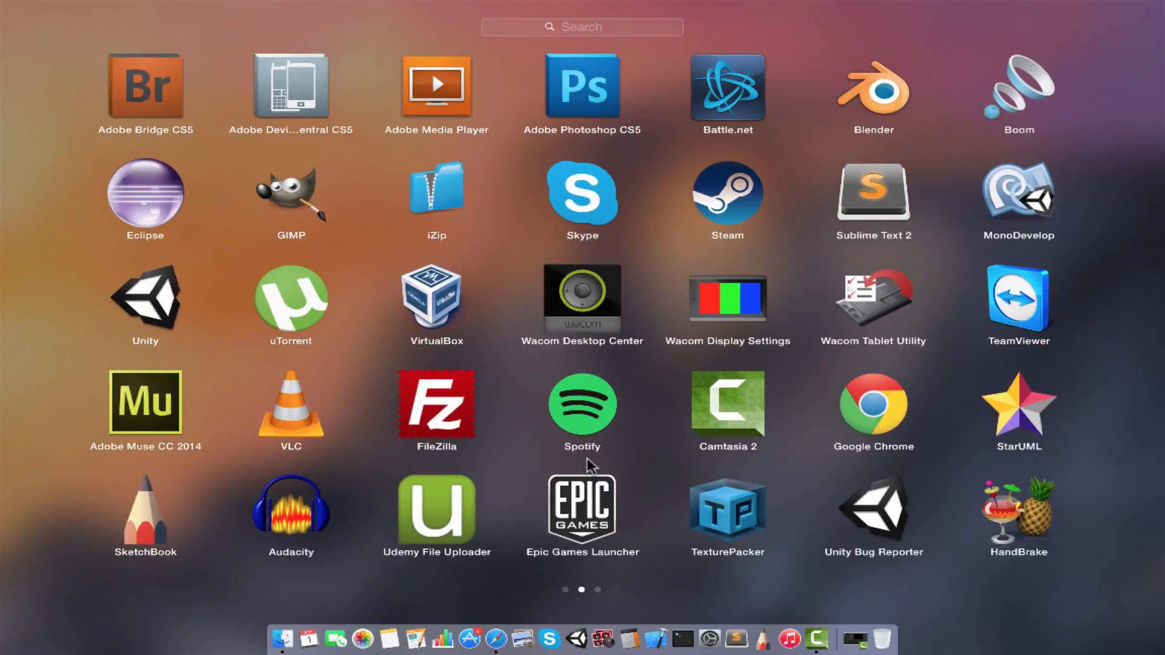
{"action": "left_click", "coordinate": [582, 513]}
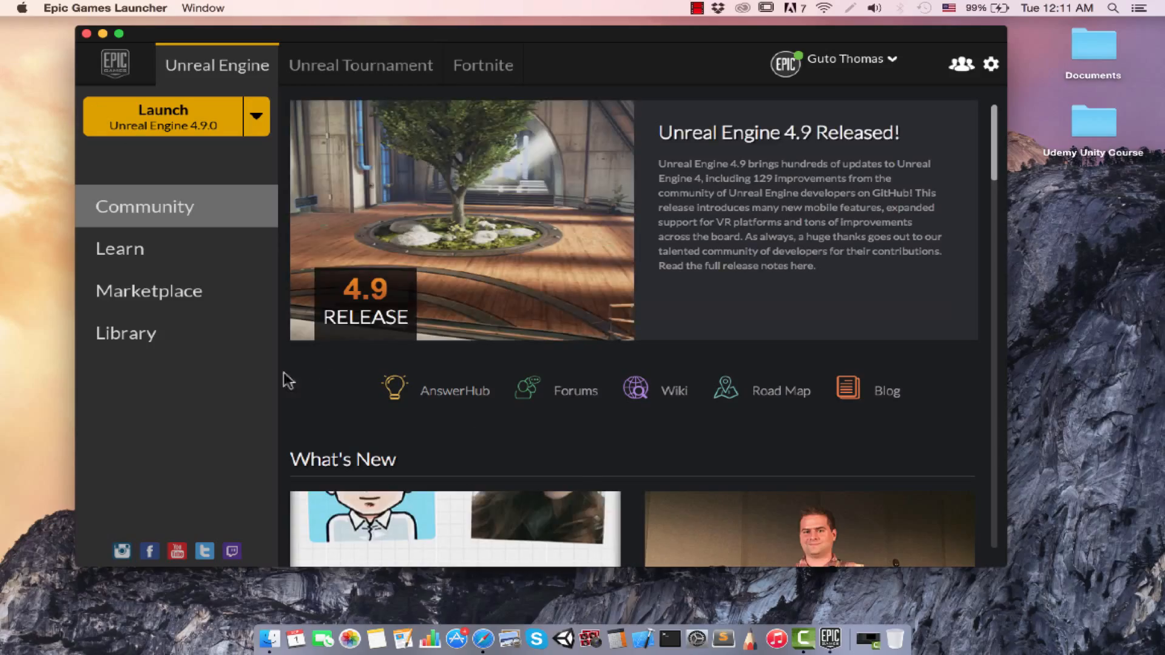
Examine the installable engine versions in the Library using an added version slot, and remove that slot.
{"action": "left_click", "coordinate": [146, 347]}
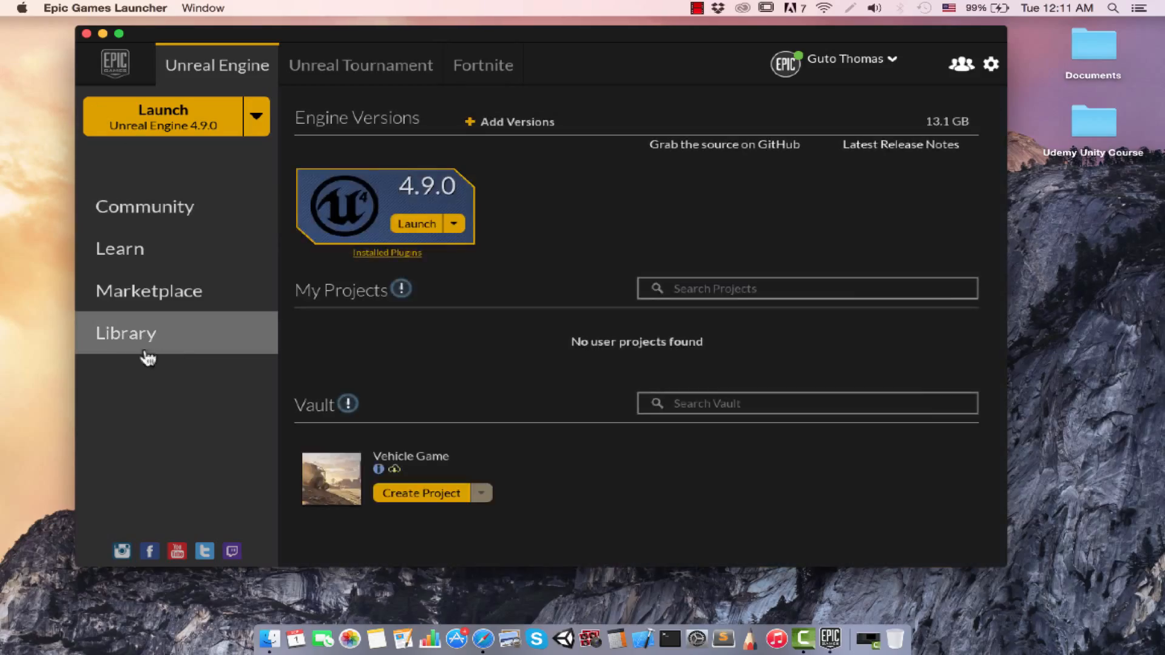
{"action": "left_click", "coordinate": [491, 123]}
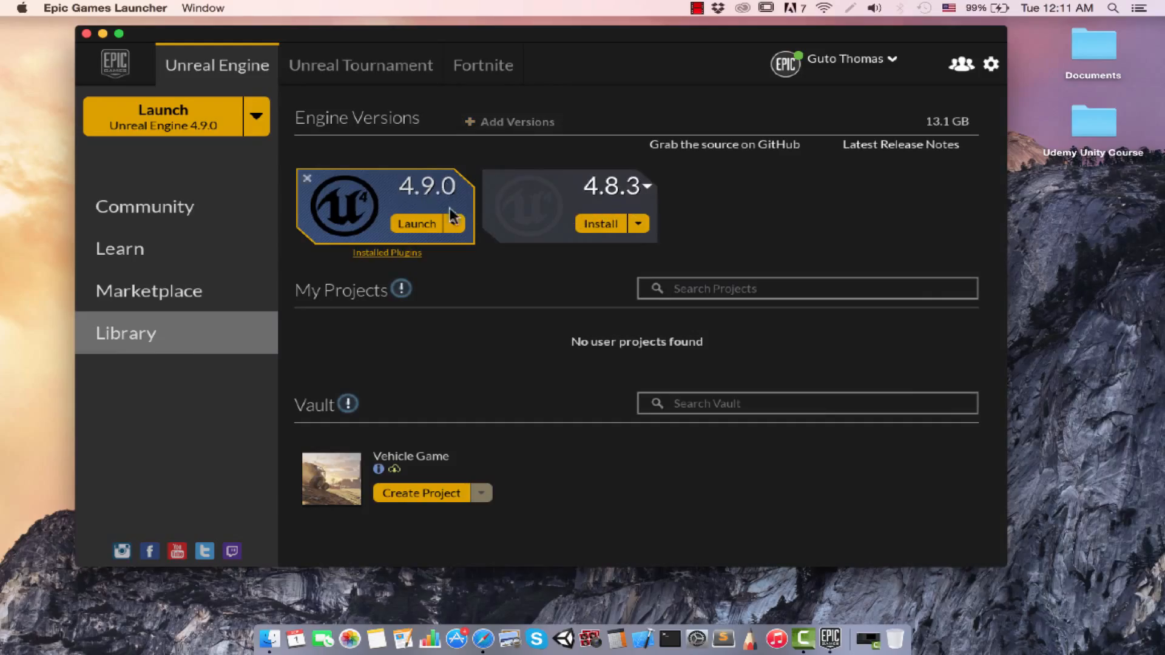
{"action": "left_click", "coordinate": [647, 191]}
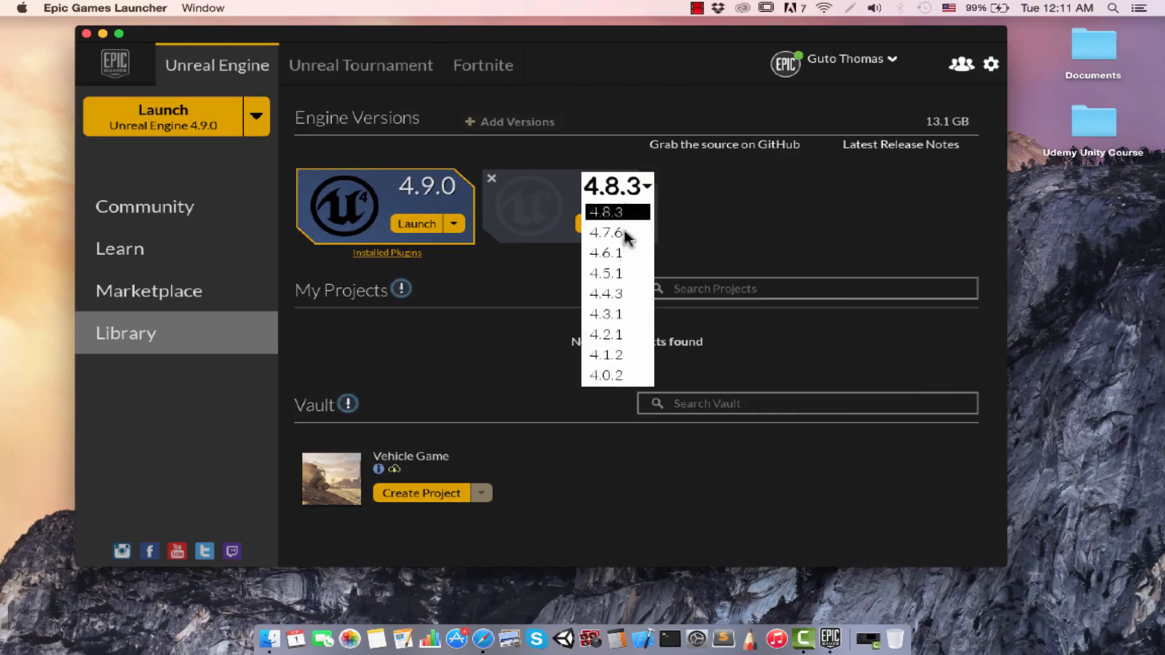
{"action": "left_click", "coordinate": [696, 237]}
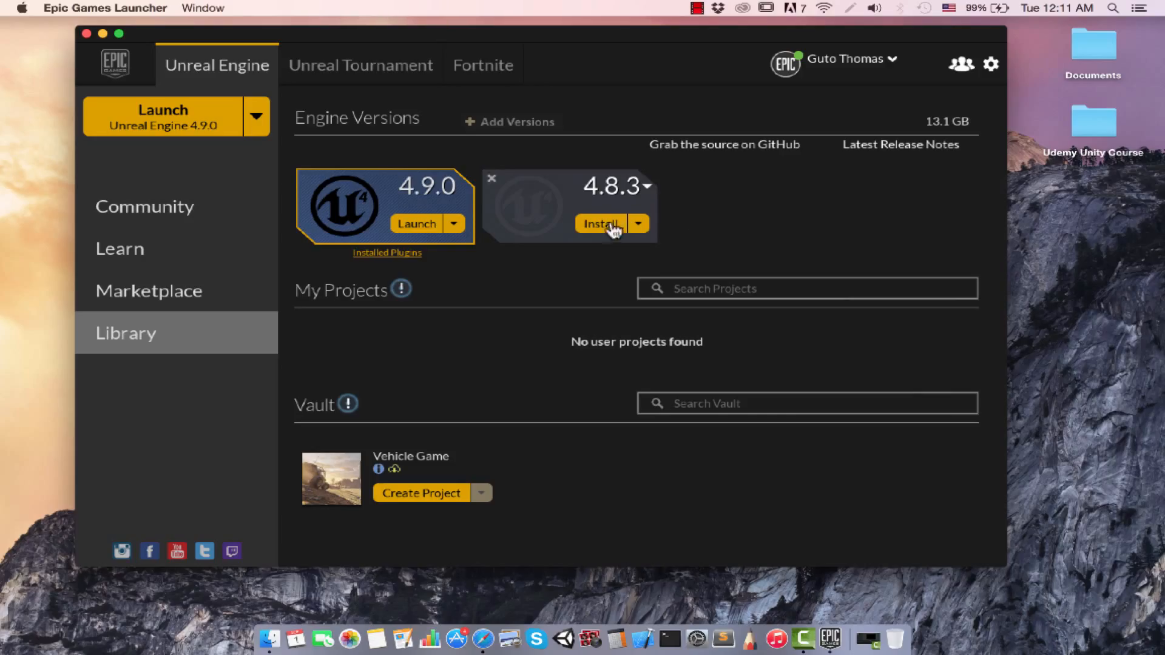
{"action": "left_click", "coordinate": [493, 180]}
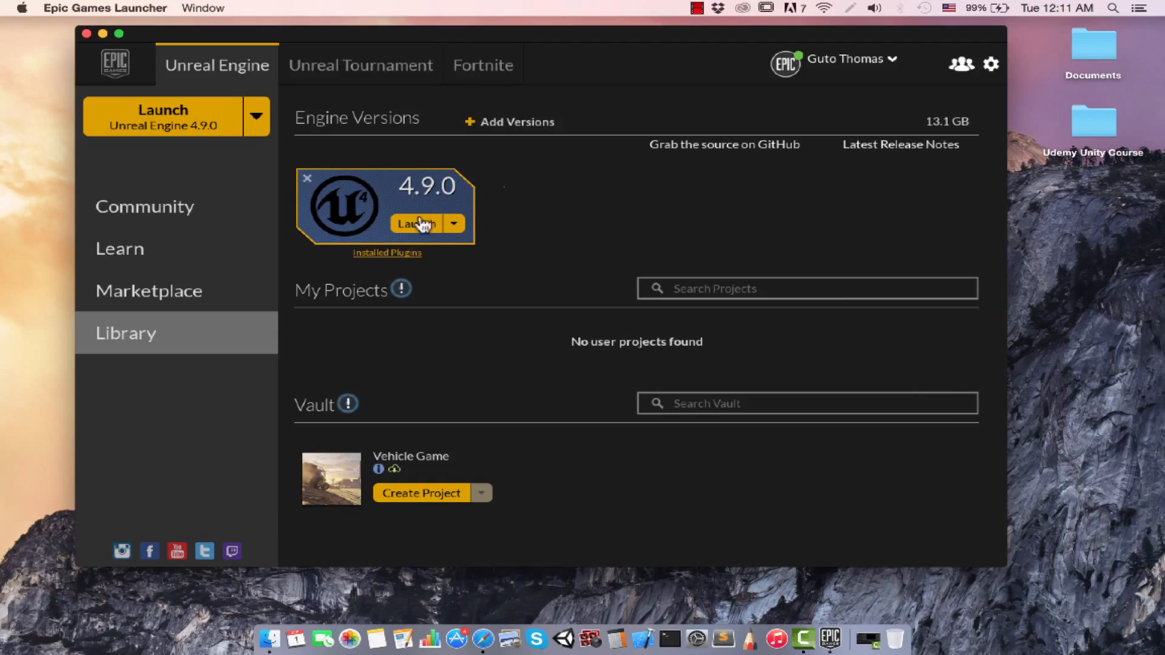
Launch Unreal Engine 4.9.0 and minimize the launcher window to bring the Unreal Project Browser forward.
{"action": "left_click", "coordinate": [176, 124]}
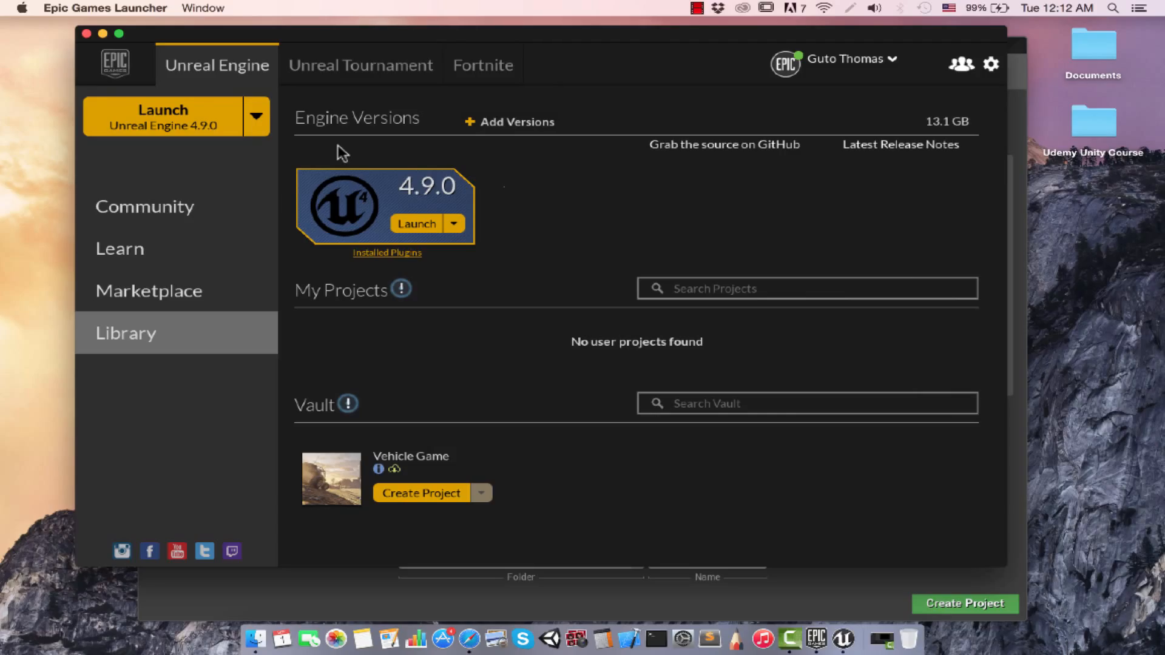
{"action": "left_click", "coordinate": [102, 34]}
{"action": "left_click", "coordinate": [448, 46]}
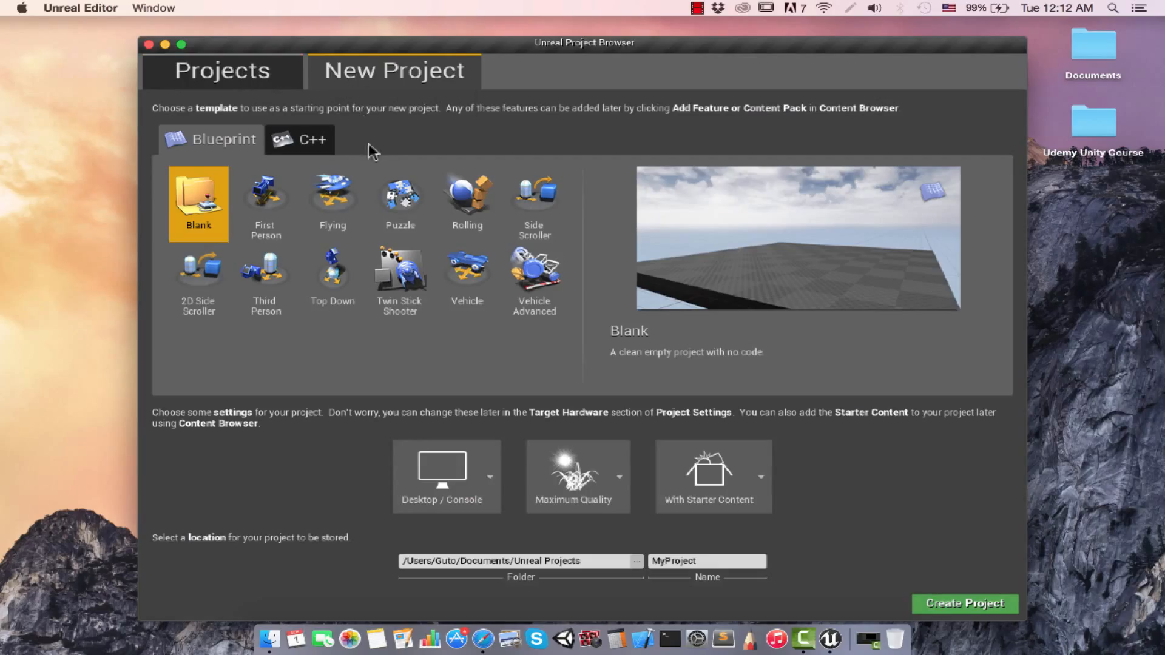
Check the list of existing projects and read the First Person Blueprint template's description for a new project.
{"action": "left_click", "coordinate": [250, 78]}
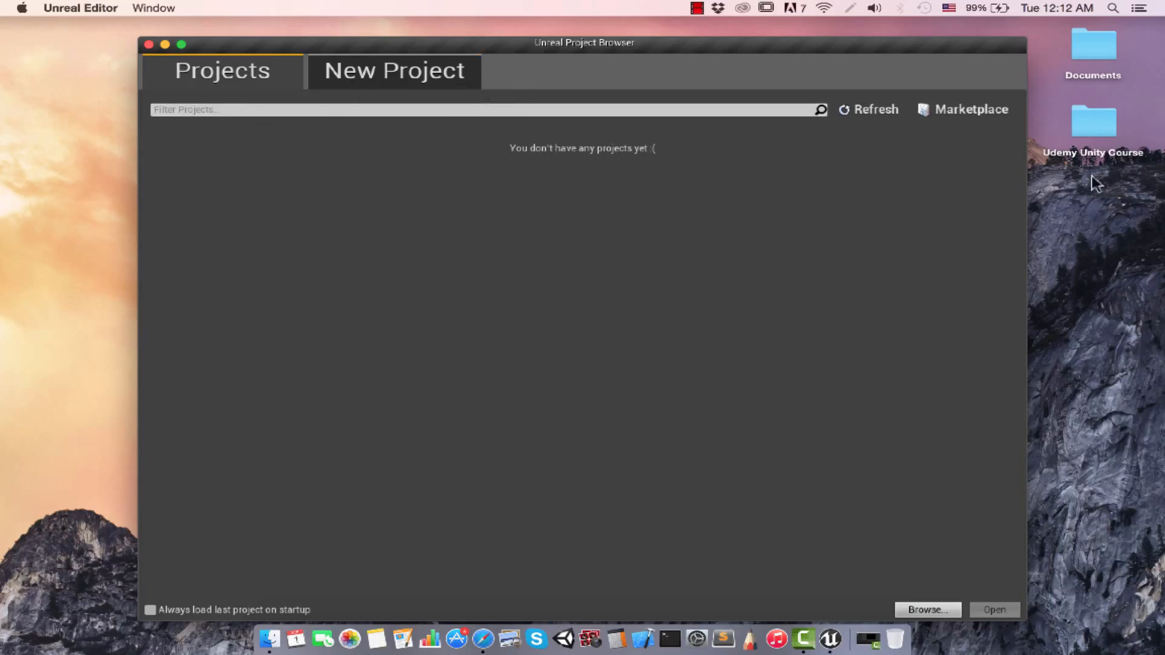
{"action": "left_click", "coordinate": [393, 82]}
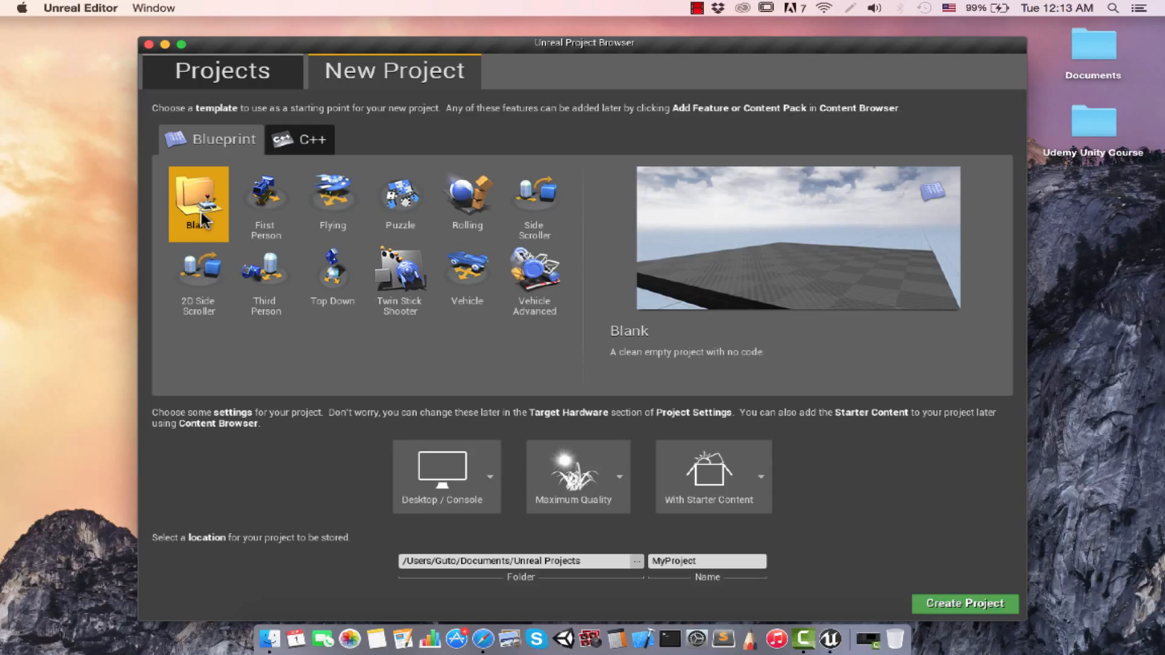
{"action": "left_click", "coordinate": [264, 218]}
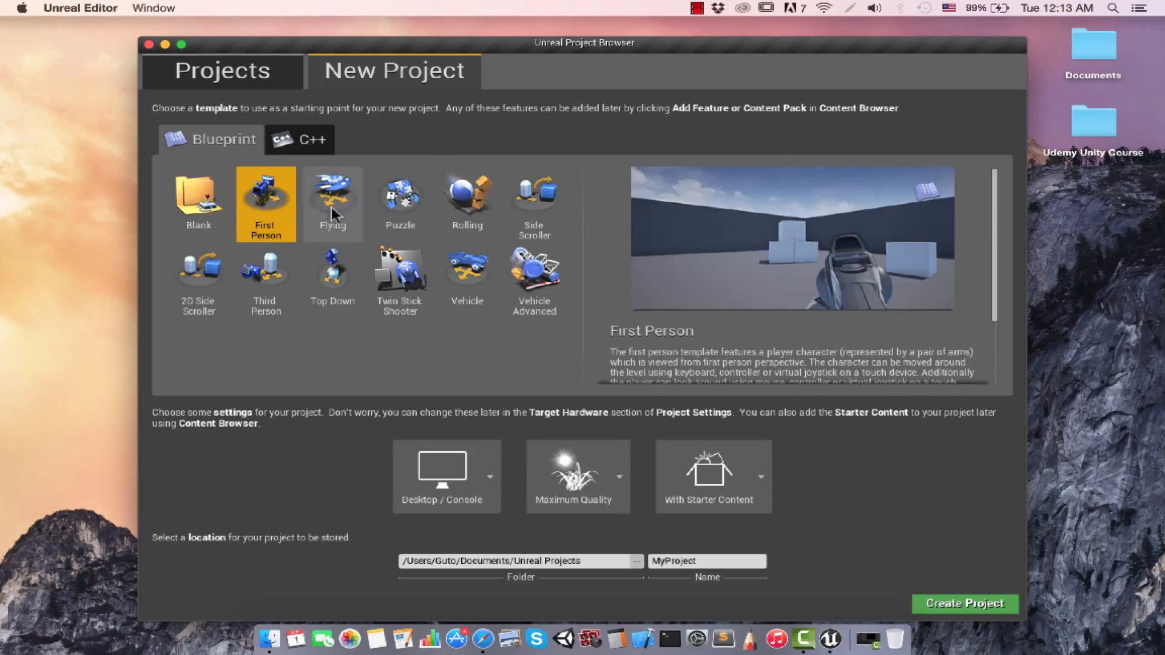
{"action": "scroll", "coordinate": [740, 316], "scroll_direction": "down", "scroll_amount": 3}
{"action": "scroll", "coordinate": [698, 278], "scroll_direction": "up", "scroll_amount": 3}
{"action": "scroll", "coordinate": [695, 278], "scroll_direction": "down", "scroll_amount": 3}
{"action": "scroll", "coordinate": [693, 278], "scroll_direction": "up", "scroll_amount": 3}
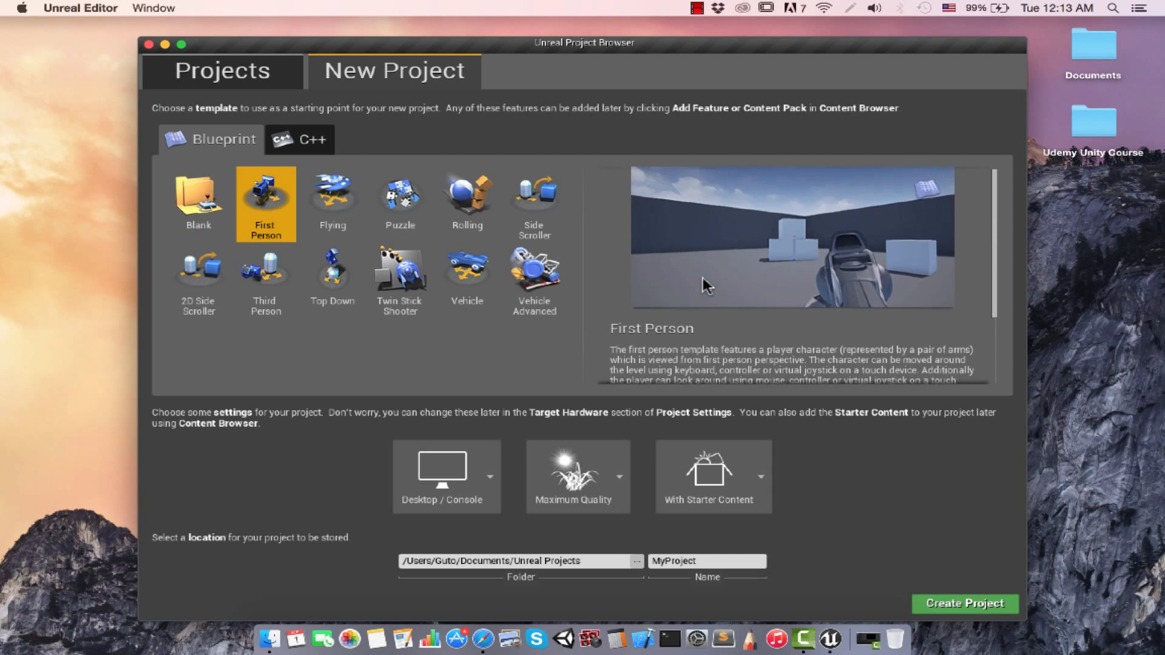
Compare the Blueprint and C++ template sets and choose the C++ Basic Code template for the new project.
{"action": "left_click", "coordinate": [303, 141]}
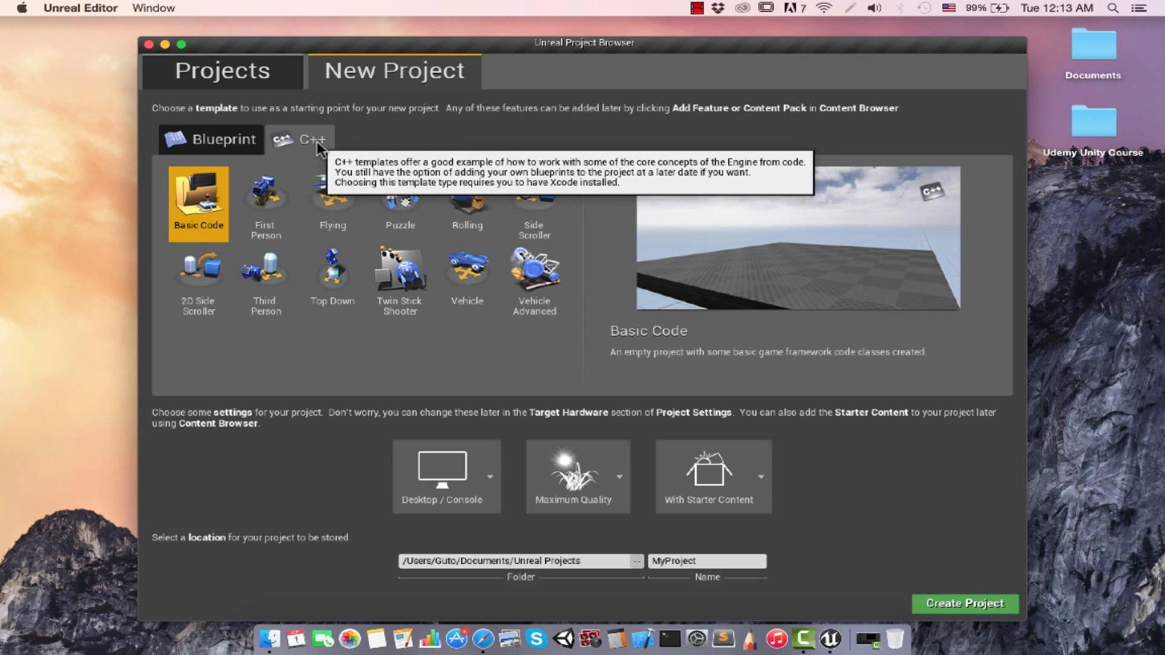
{"action": "left_click", "coordinate": [224, 140]}
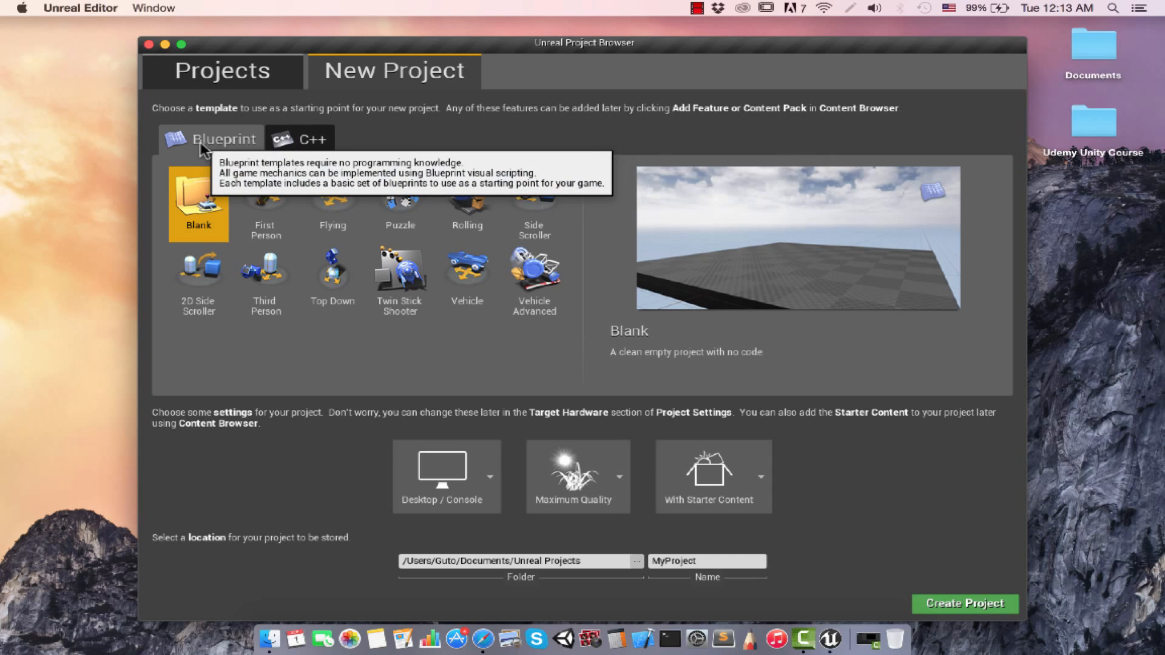
{"action": "left_click", "coordinate": [281, 146]}
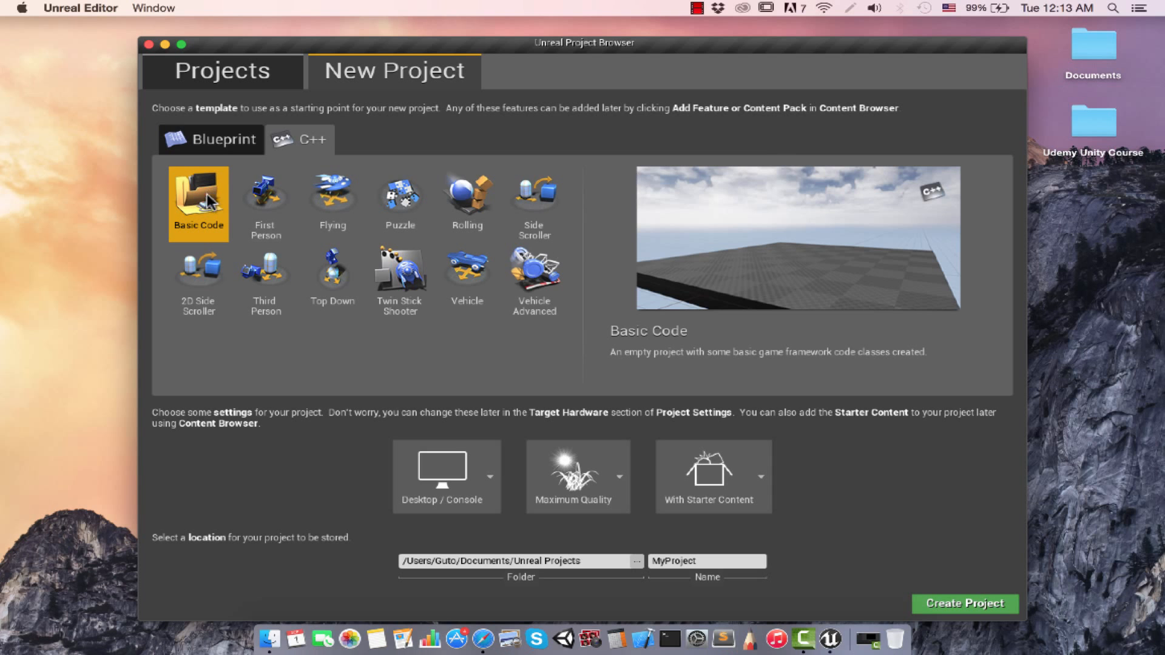
{"action": "left_click", "coordinate": [200, 140]}
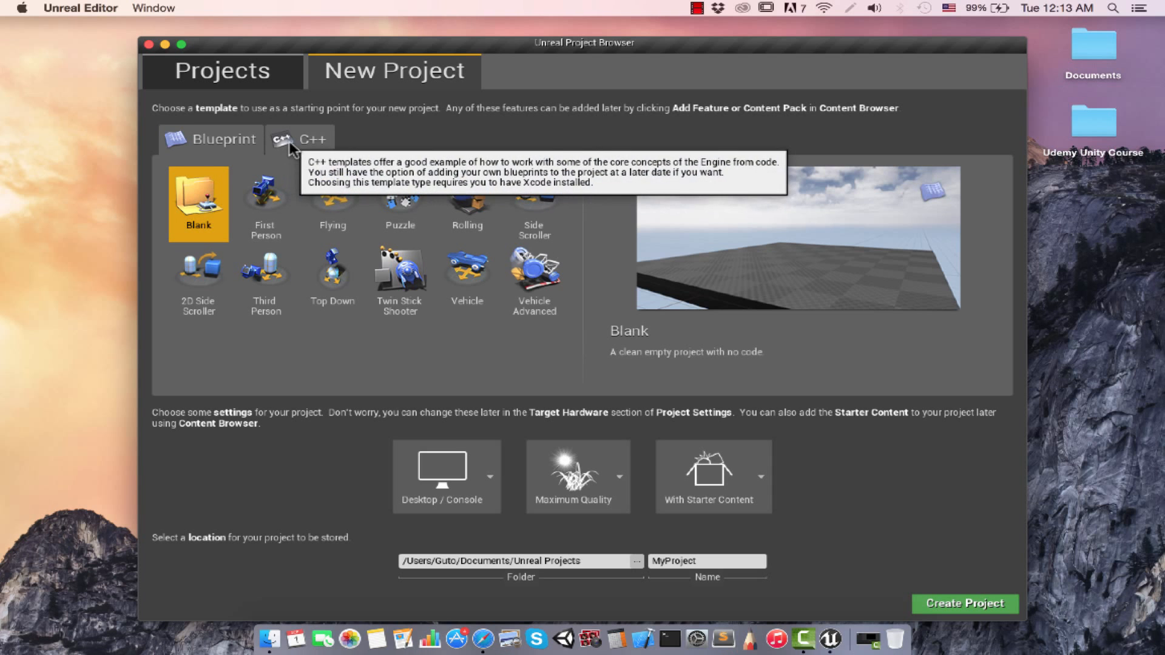
{"action": "left_click", "coordinate": [289, 144]}
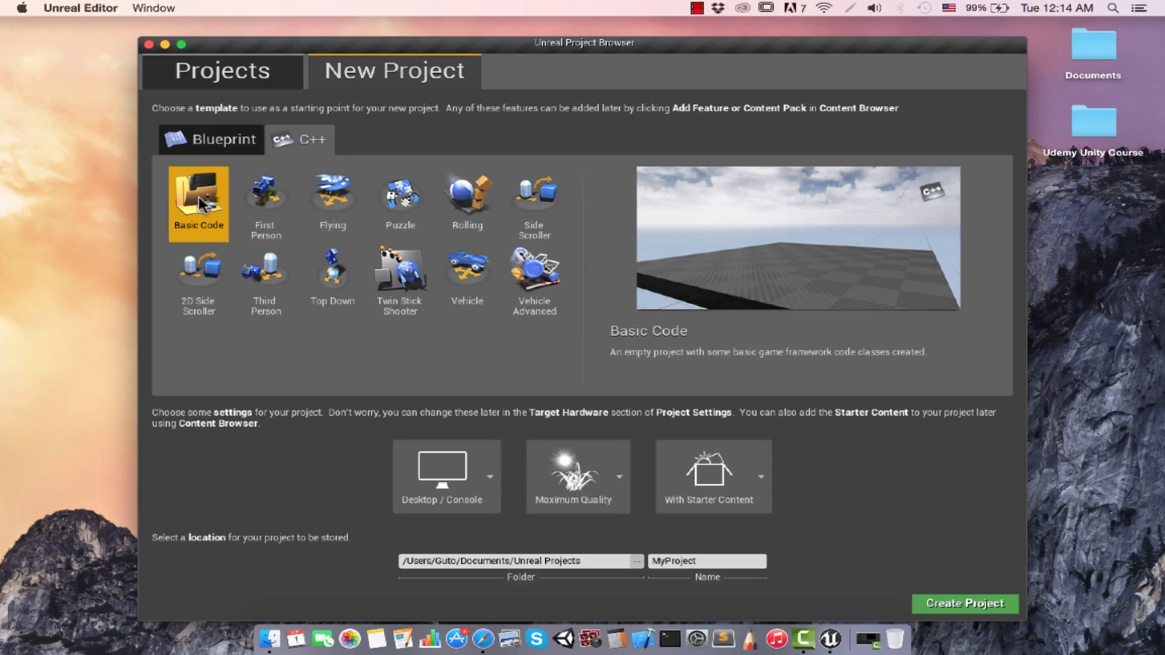
Review the target hardware options, keeping Desktop / Console, and select With Starter Content for the project.
{"action": "left_click", "coordinate": [475, 477]}
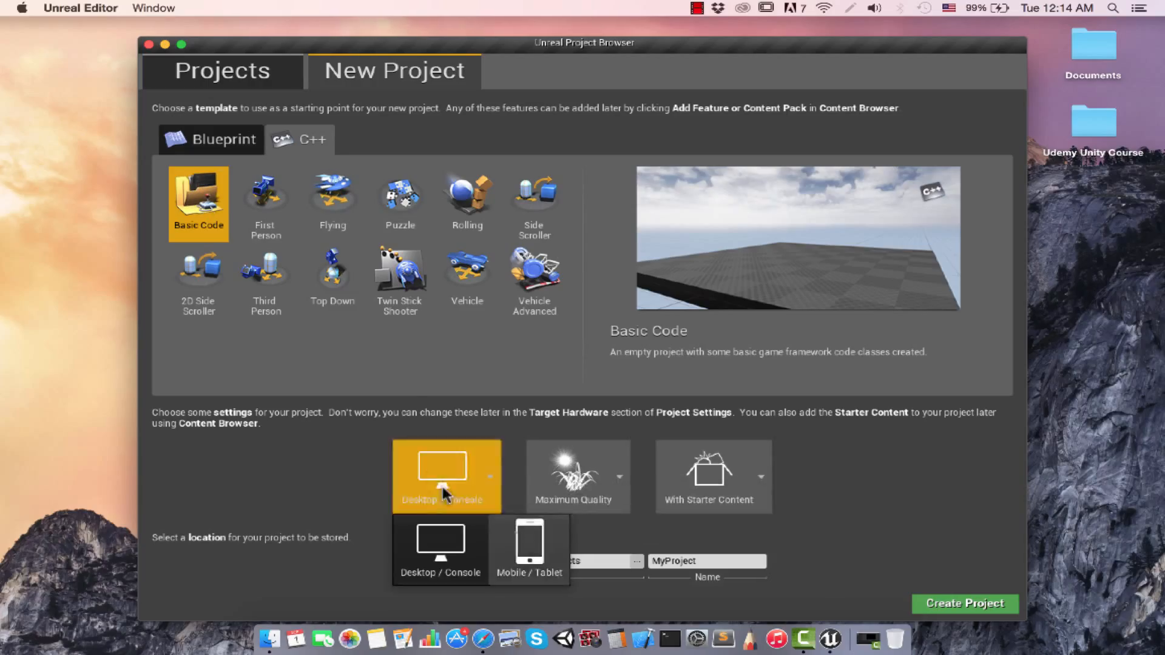
{"action": "left_click", "coordinate": [423, 461]}
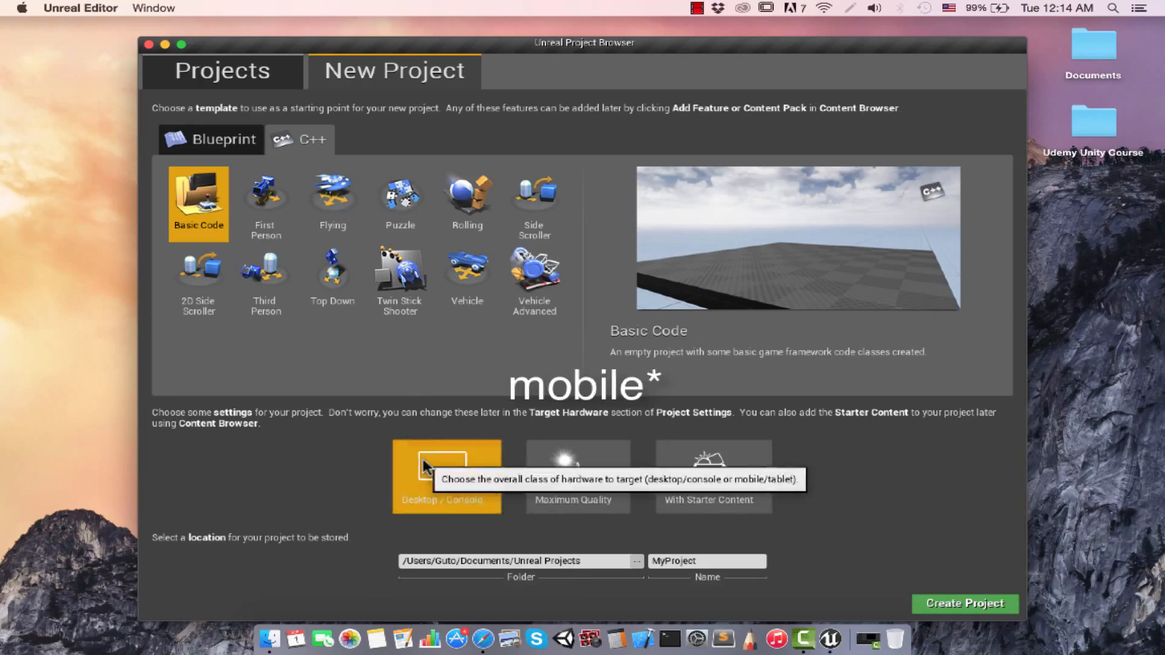
{"action": "left_click", "coordinate": [690, 479]}
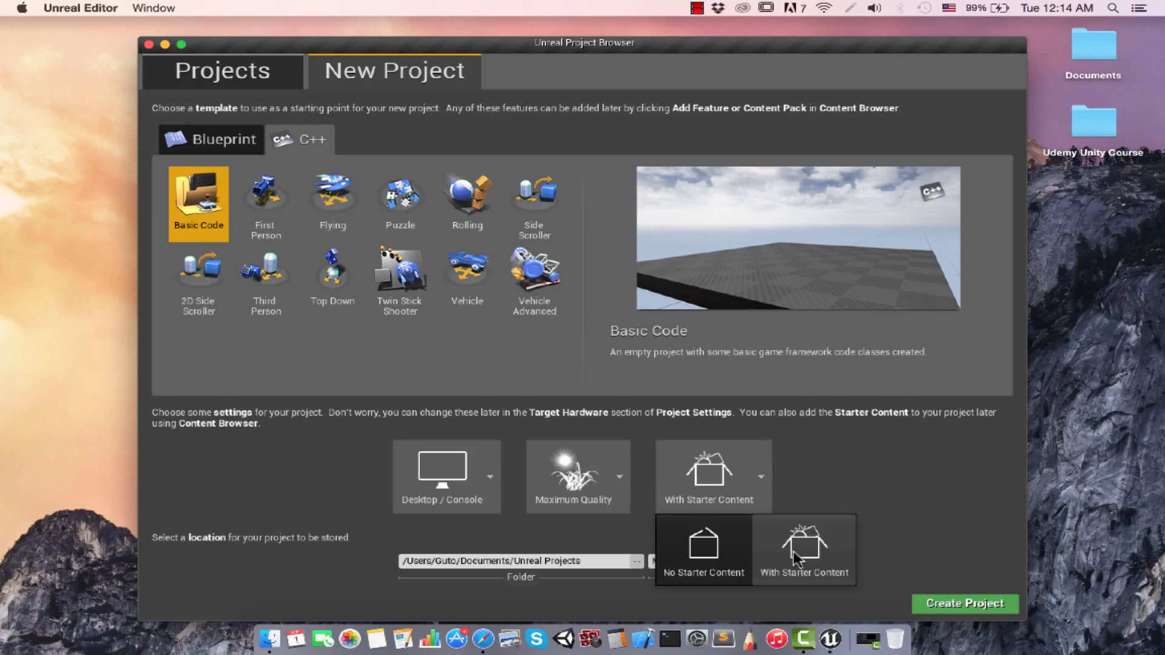
{"action": "left_click", "coordinate": [808, 558]}
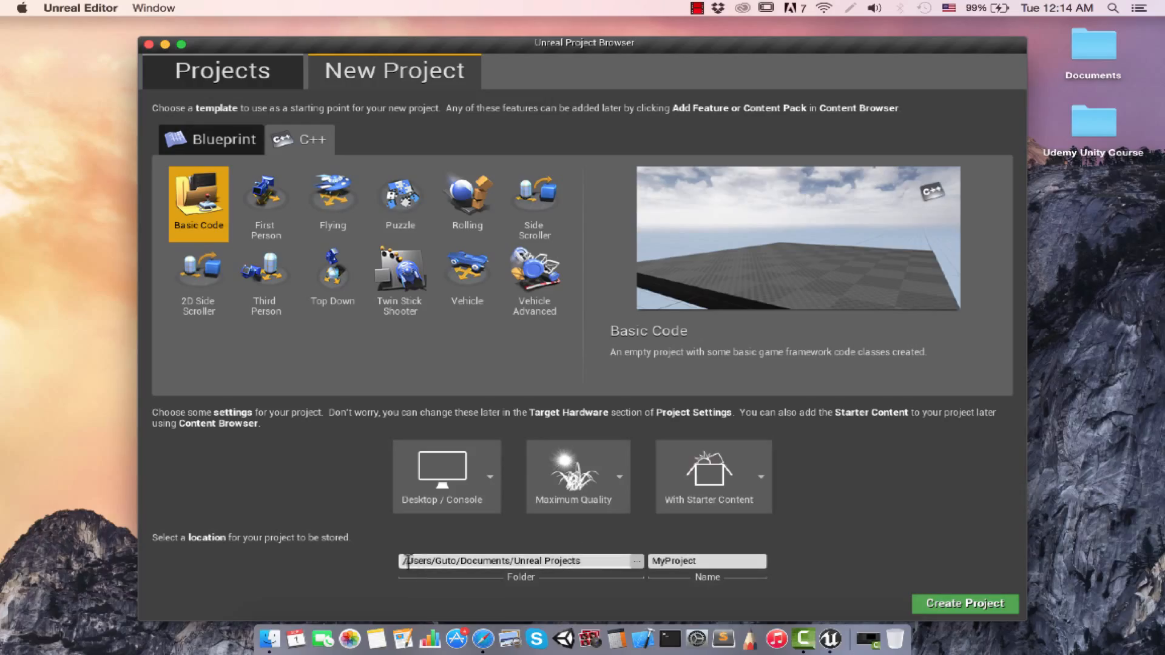
Name the project ProjetoTeste and create it.
{"action": "left_click", "coordinate": [654, 561]}
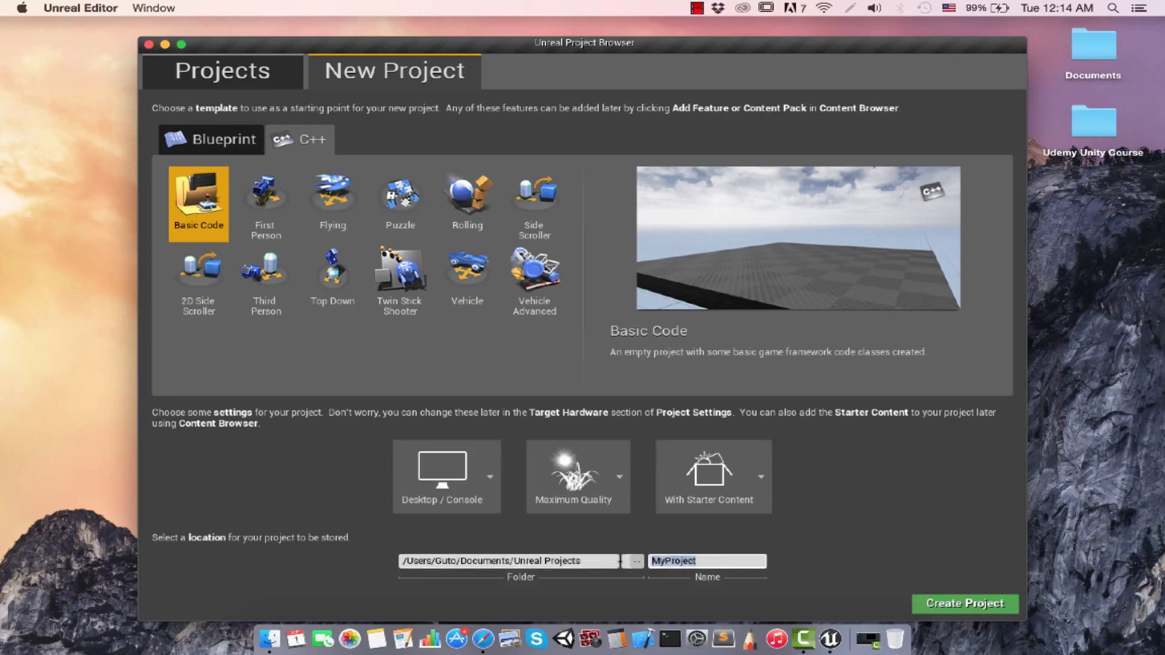
{"action": "type", "text": "ProjetoTeste"}
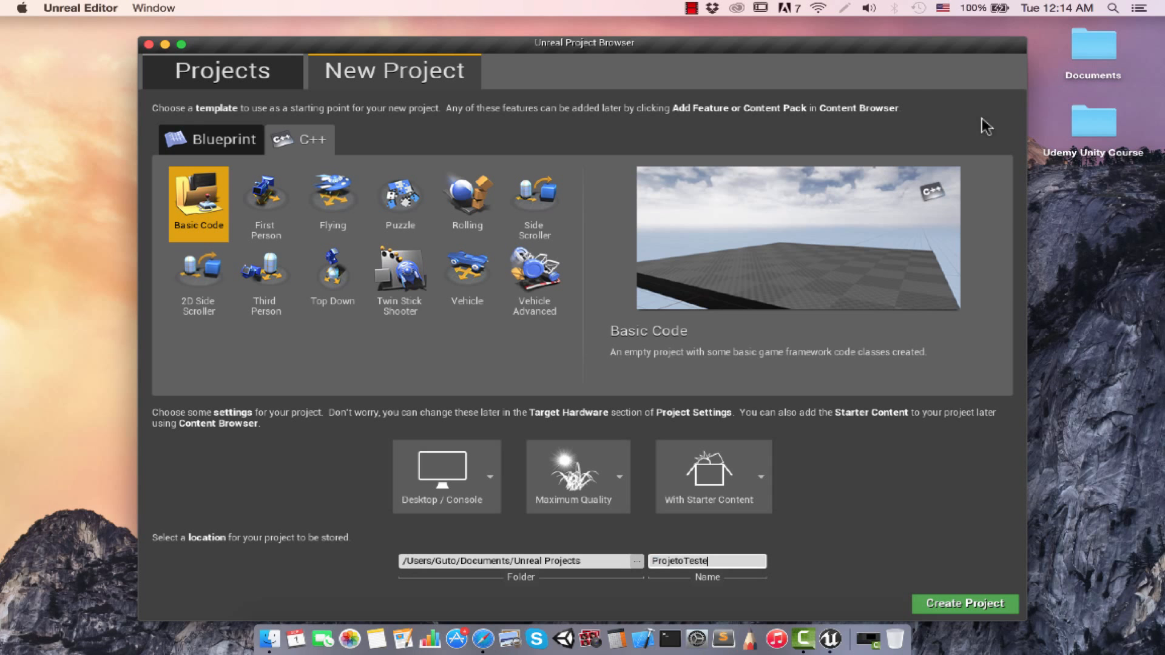
{"action": "left_click_drag", "start_coordinate": [917, 45], "coordinate": [757, 18]}
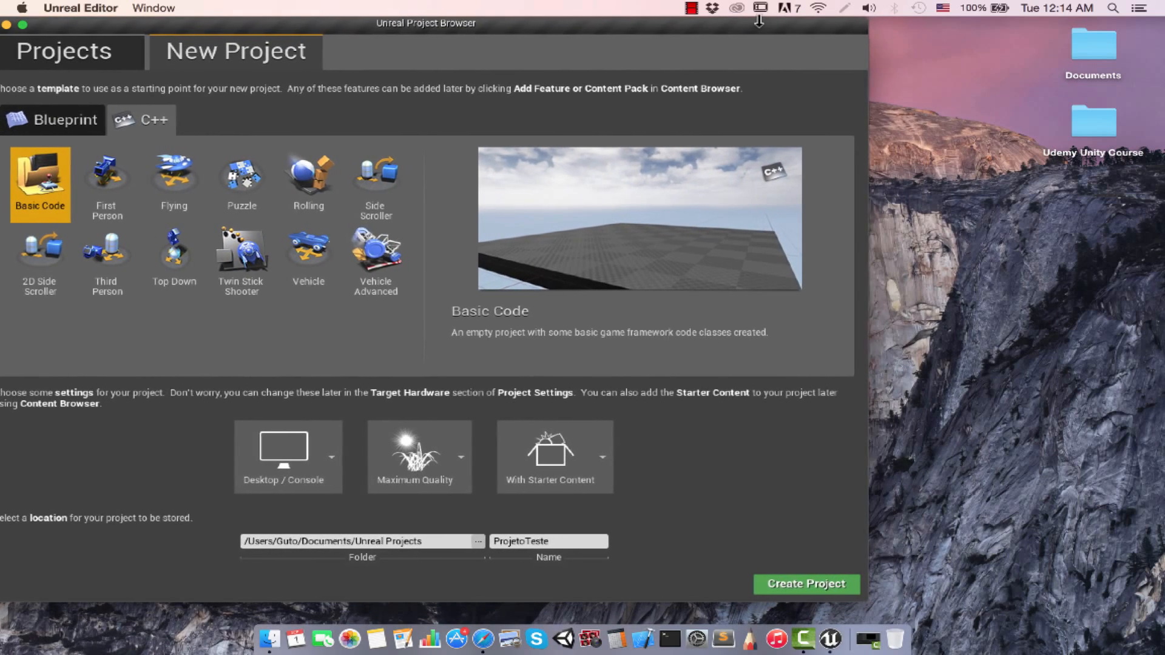
{"action": "left_click", "coordinate": [836, 584]}
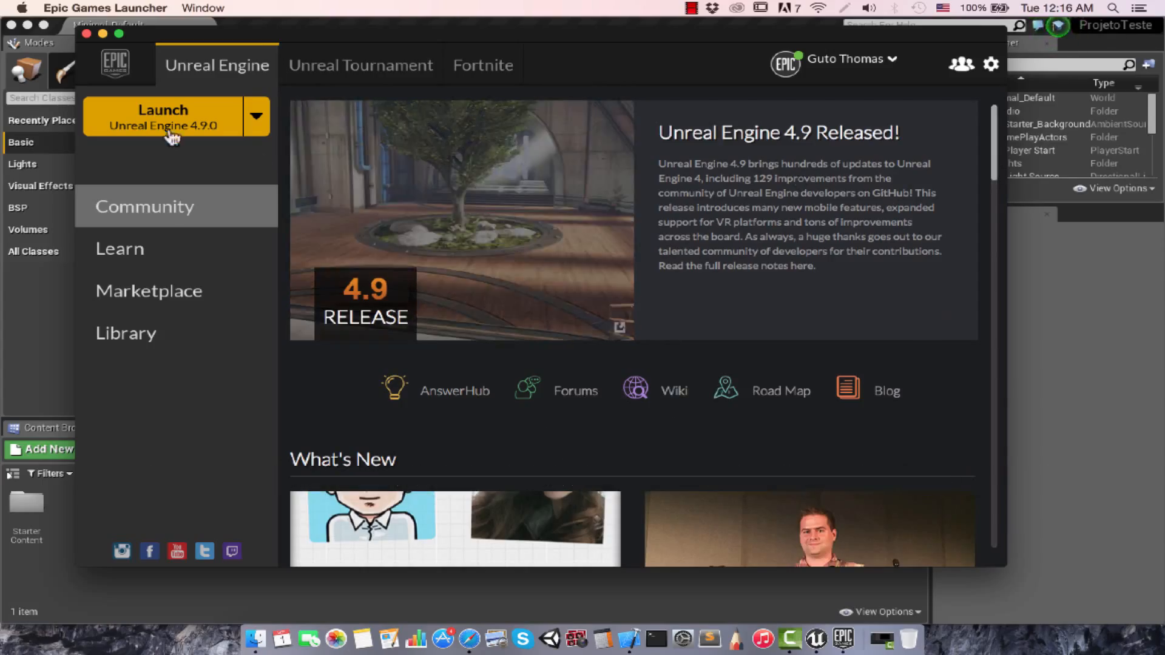
Close the Epic Games Launcher window and dismiss the Xcode window of ProjetoTeste to return to Unreal Editor.
{"action": "left_click", "coordinate": [87, 33]}
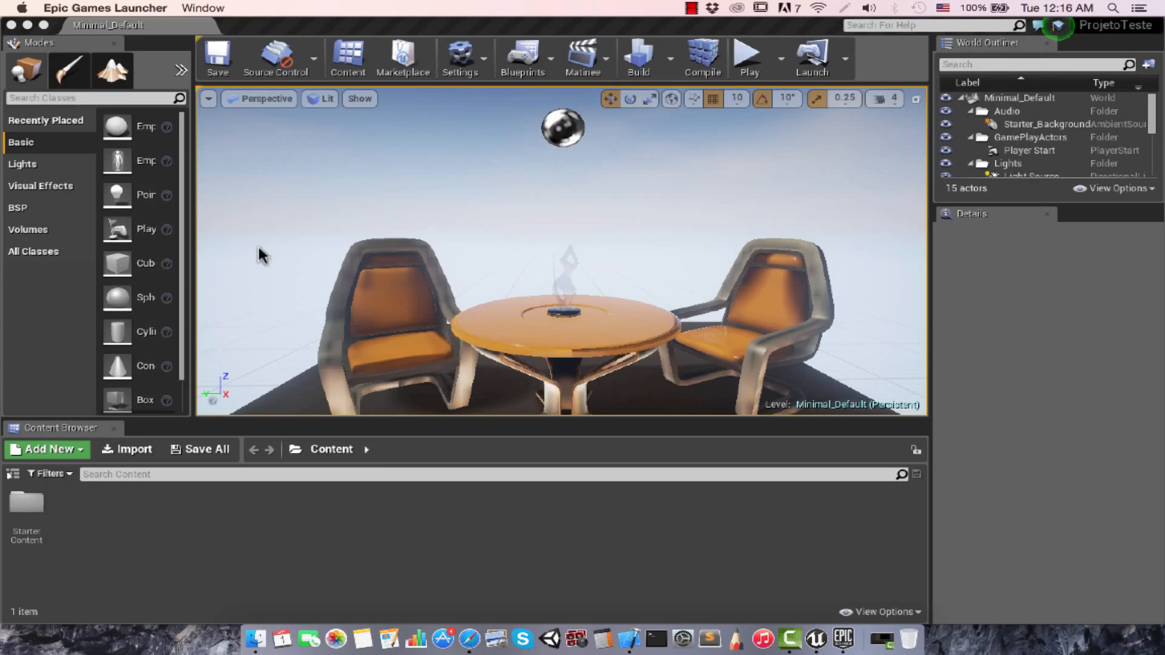
{"action": "left_click", "coordinate": [642, 641]}
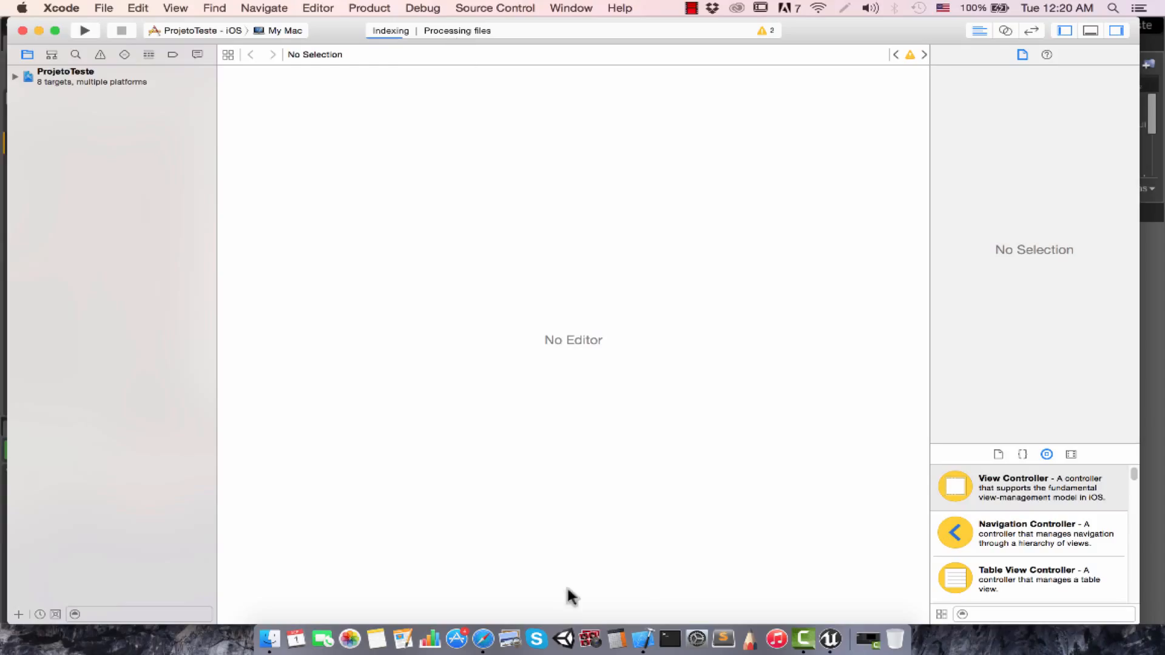
{"action": "right_click", "coordinate": [633, 639]}
{"action": "left_click", "coordinate": [654, 584]}
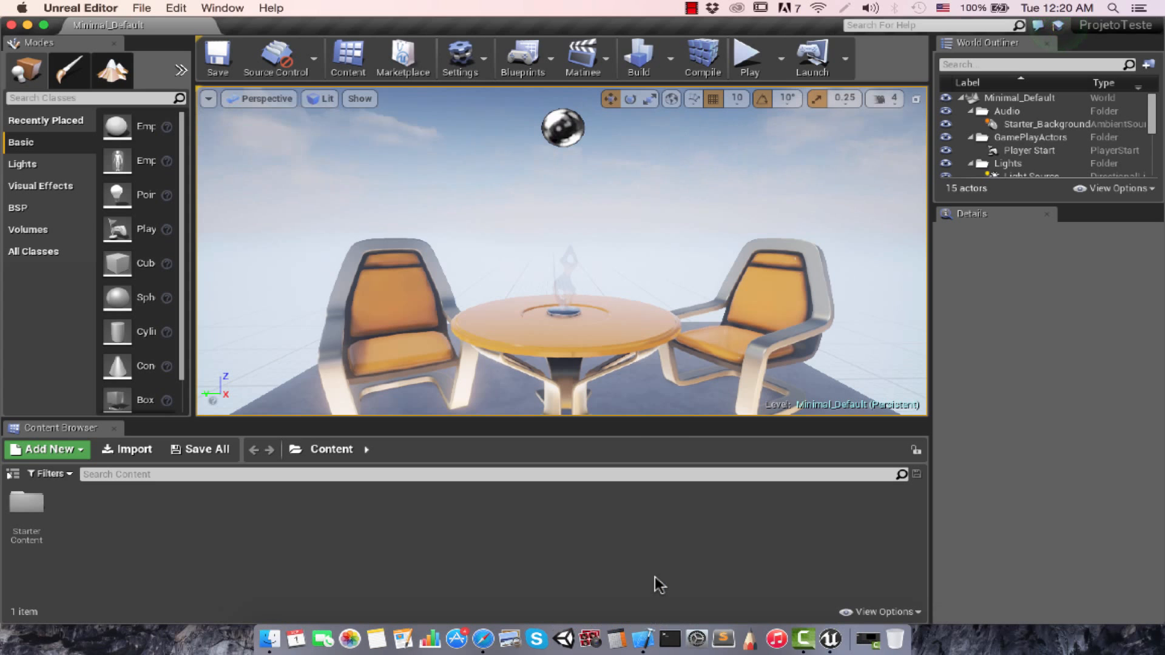
{"action": "mouse_move", "coordinate": [604, 266]}
{"action": "left_mouse_down"}
{"action": "mouse_move", "coordinate": [616, 316]}
{"action": "mouse_move", "coordinate": [606, 370]}
{"action": "mouse_move", "coordinate": [528, 304]}
{"action": "mouse_move", "coordinate": [577, 267]}
{"action": "mouse_move", "coordinate": [597, 200]}
{"action": "mouse_move", "coordinate": [562, 285]}
{"action": "mouse_move", "coordinate": [559, 370]}
{"action": "mouse_move", "coordinate": [583, 389]}
{"action": "mouse_move", "coordinate": [604, 267]}
{"action": "mouse_move", "coordinate": [589, 182]}
{"action": "mouse_move", "coordinate": [603, 267]}
{"action": "left_mouse_up"}
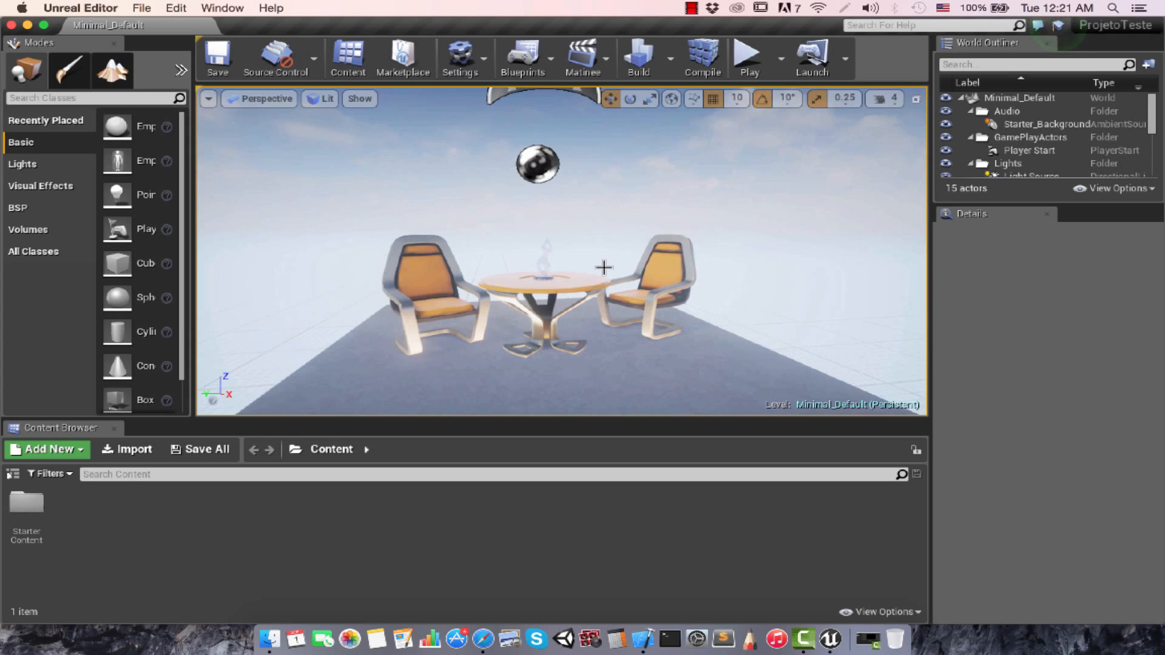
{"action": "key", "text": "ctrl+Up"}
{"action": "key", "text": "ctrl+Up"}
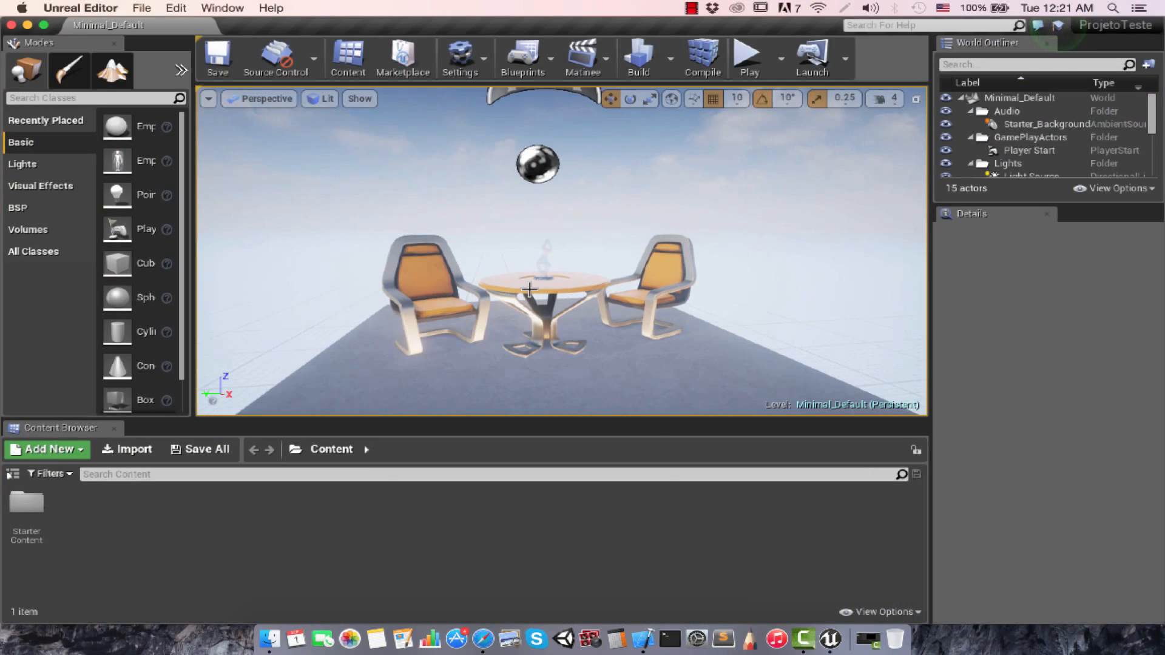
{"action": "left_click_drag", "start_coordinate": [532, 293], "coordinate": [570, 301]}
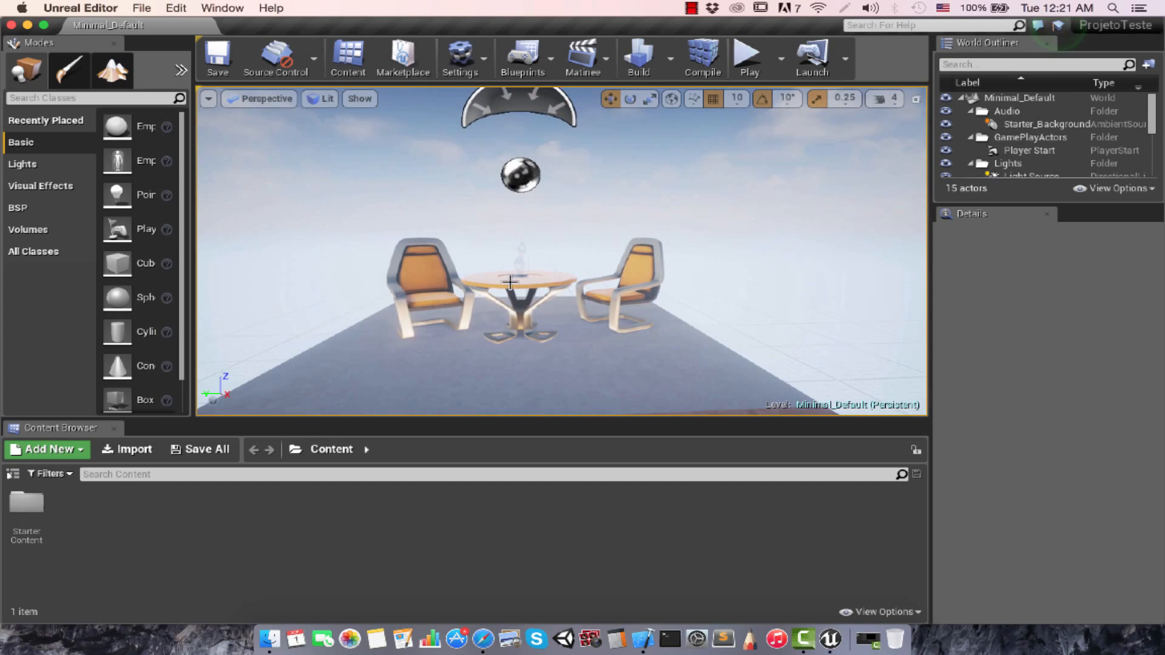
Turn and fly the viewport camera around the table and chairs to view them from another angle.
{"action": "right_click_drag", "start_coordinate": [425, 273], "coordinate": [575, 274]}
{"action": "key", "text": "w"}
{"action": "key", "text": "s"}
{"action": "key", "text": "a"}
{"action": "key", "text": "w"}
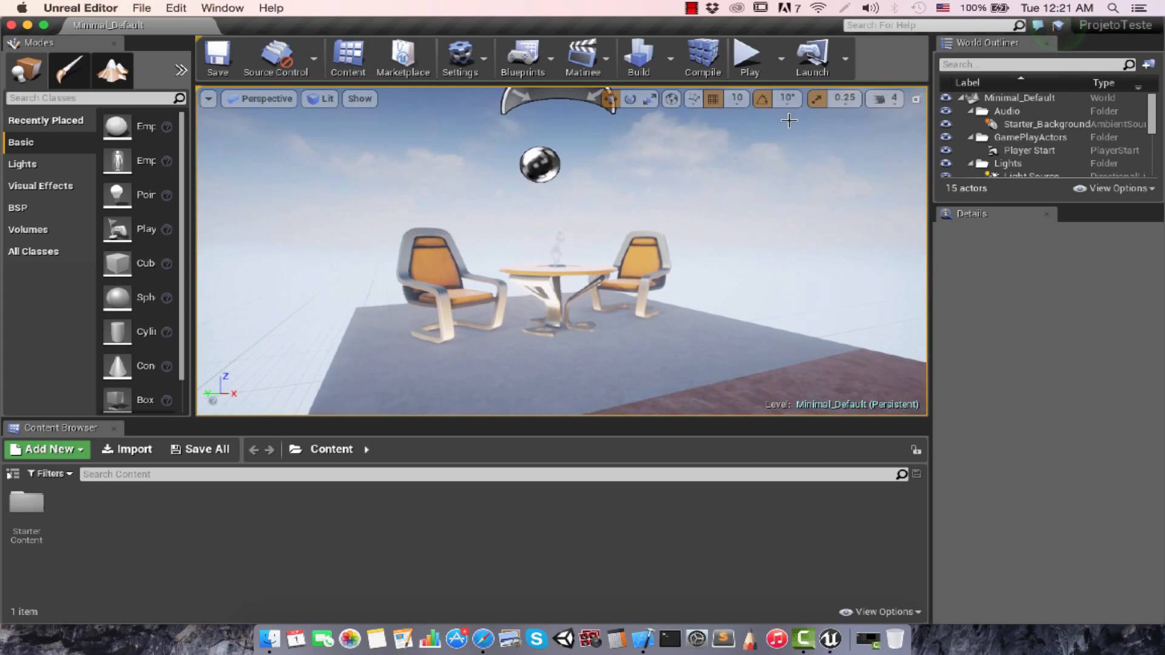
Lower the viewport camera speed below 4 and fly back and forth through the scene to test it.
{"action": "left_click", "coordinate": [890, 102]}
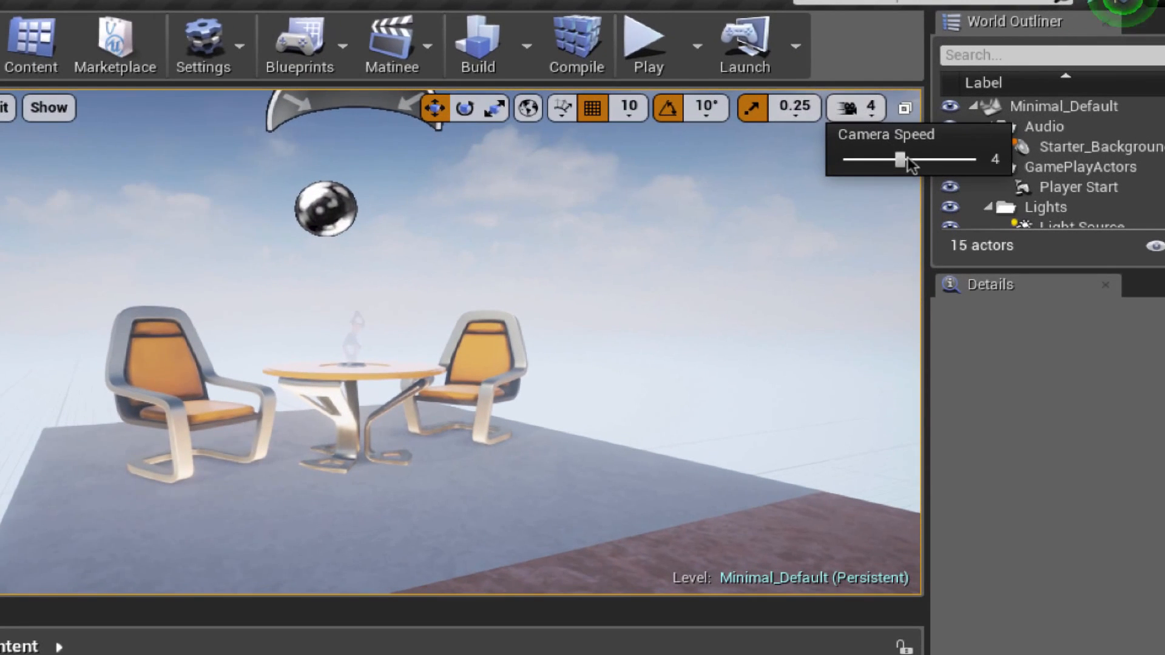
{"action": "left_click_drag", "start_coordinate": [909, 163], "coordinate": [868, 164]}
{"action": "left_click", "coordinate": [736, 291]}
{"action": "key", "text": "w"}
{"action": "right_click_drag", "start_coordinate": [736, 291], "coordinate": [731, 312]}
{"action": "key", "text": "s"}
{"action": "key", "text": "w"}
Set the viewport camera speed to 3 and fly closer to the table and chairs.
{"action": "left_click", "coordinate": [867, 118]}
{"action": "mouse_move", "coordinate": [877, 161]}
{"action": "left_mouse_down"}
{"action": "mouse_move", "coordinate": [957, 161]}
{"action": "mouse_move", "coordinate": [883, 161]}
{"action": "left_mouse_up"}
{"action": "right_click_drag", "start_coordinate": [585, 326], "coordinate": [585, 326]}
{"action": "key", "text": "s"}
{"action": "right_click_drag", "start_coordinate": [594, 324], "coordinate": [546, 328]}
{"action": "key", "text": "w"}
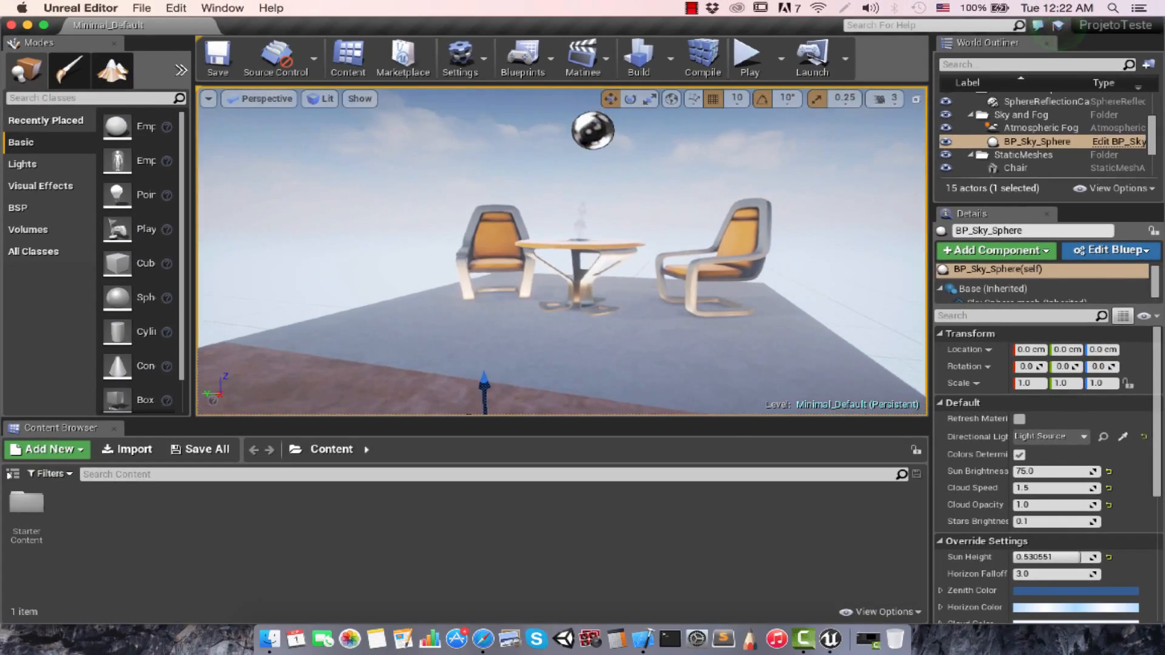
{"action": "right_click_drag", "start_coordinate": [583, 257], "coordinate": [584, 258]}
{"action": "key", "text": "w"}
Select one chair, the table and finally the opposite chair, locating that chair's entry in the World Outliner.
{"action": "left_click", "coordinate": [484, 259]}
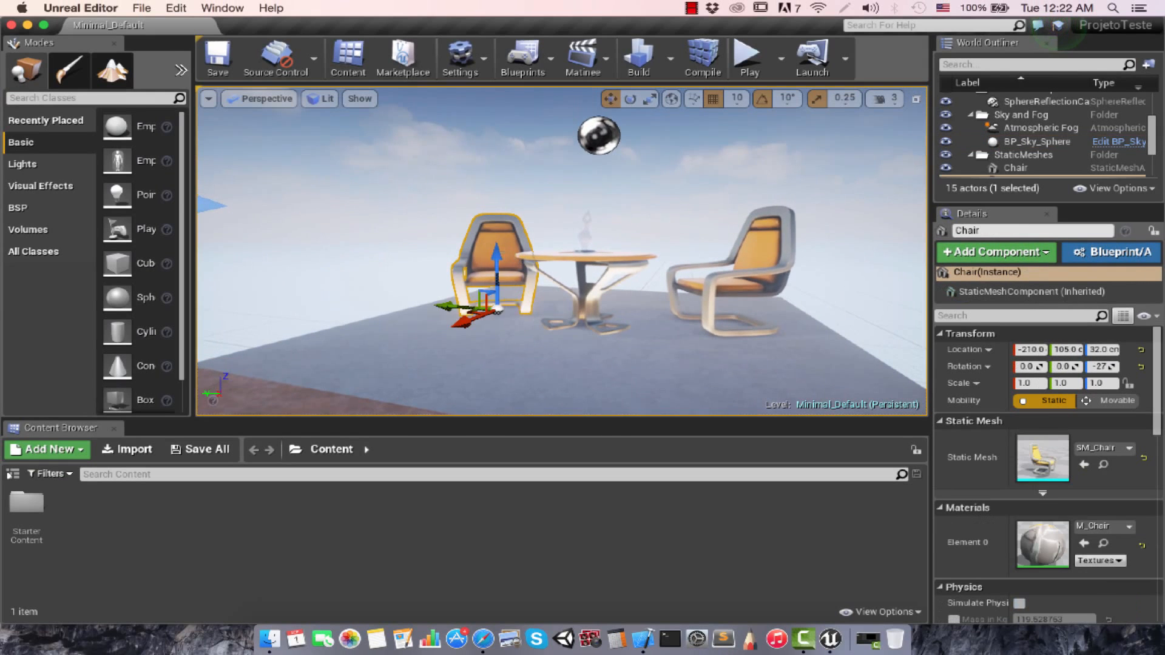
{"action": "scroll", "coordinate": [483, 260], "scroll_direction": "up", "scroll_amount": 2}
{"action": "left_click", "coordinate": [588, 341]}
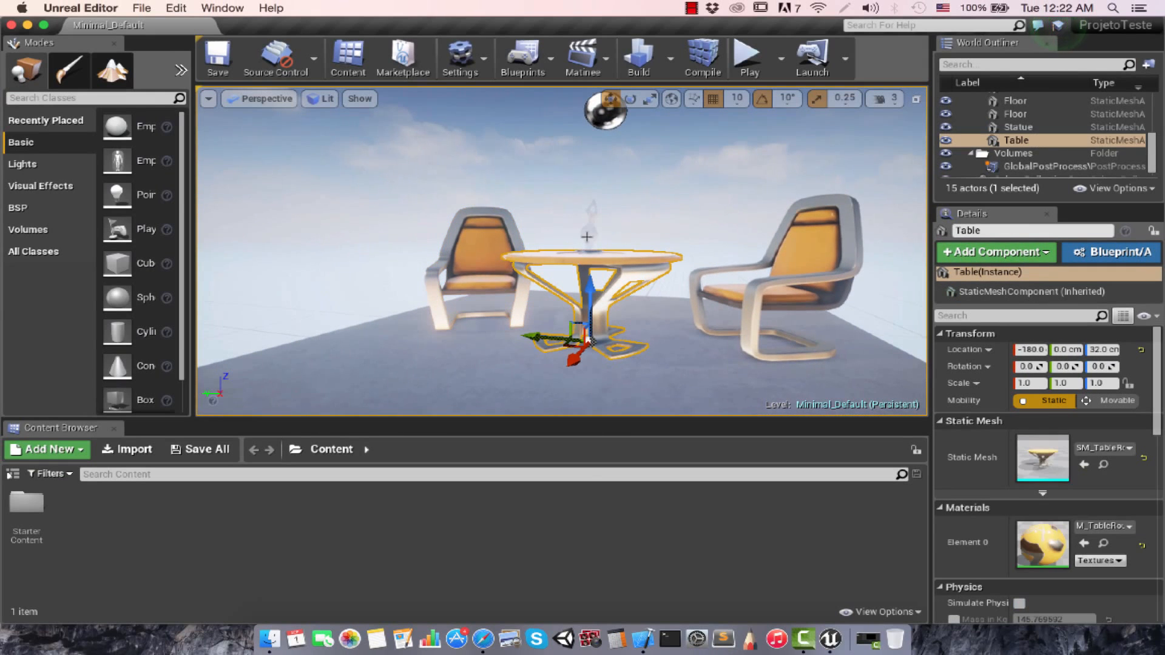
{"action": "left_click", "coordinate": [837, 267]}
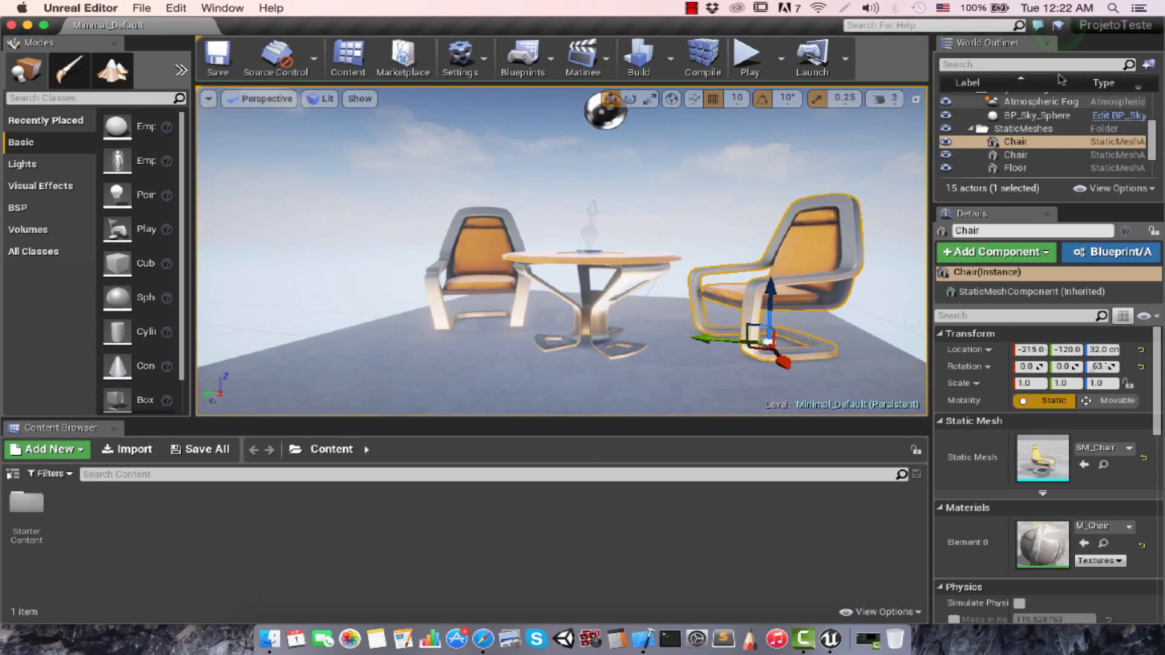
{"action": "left_click", "coordinate": [1024, 141]}
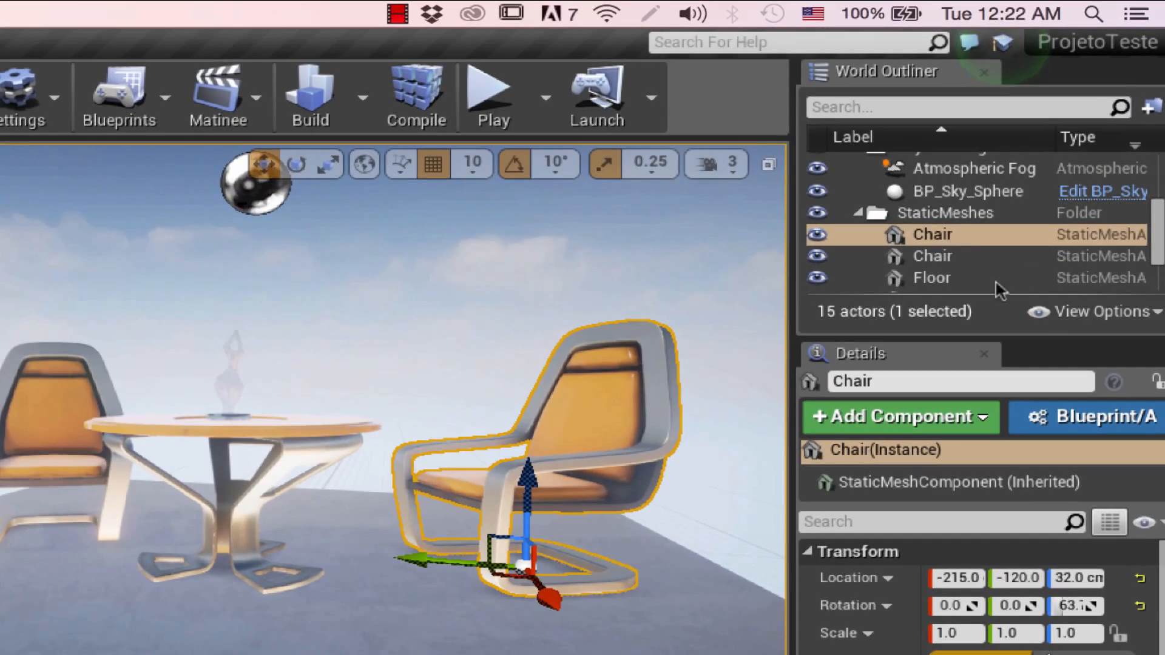
Examine the level's actors and folders listed in the World Outliner.
{"action": "scroll", "coordinate": [969, 235], "scroll_direction": "down", "scroll_amount": 5}
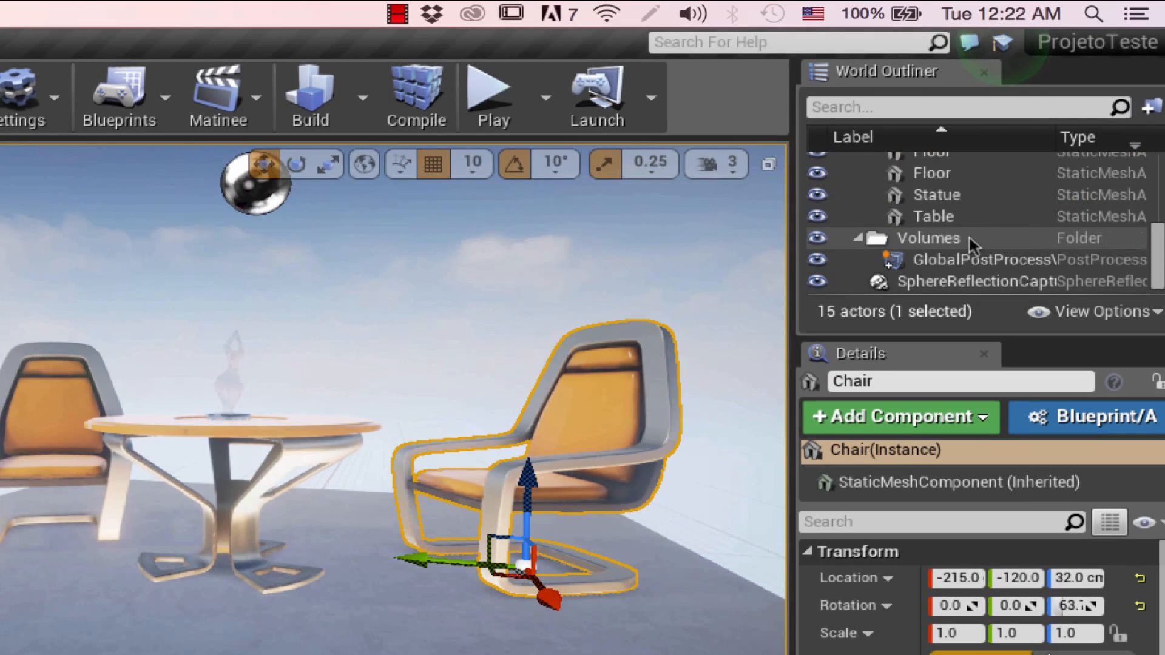
{"action": "scroll", "coordinate": [969, 235], "scroll_direction": "up", "scroll_amount": 10}
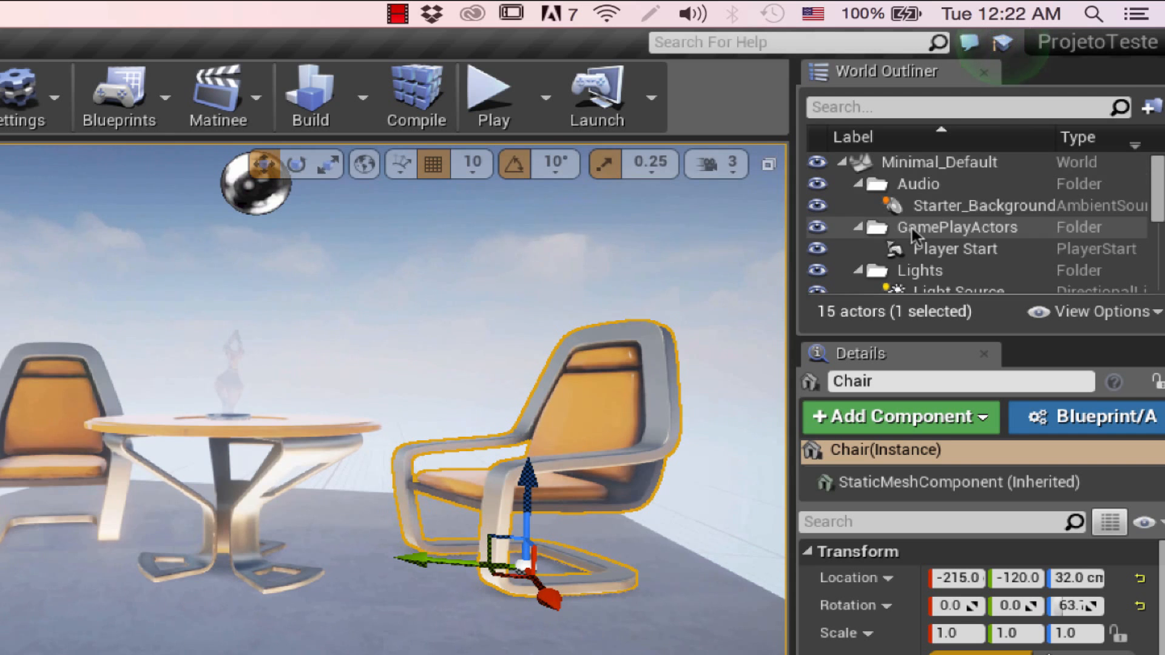
{"action": "scroll", "coordinate": [890, 218], "scroll_direction": "down", "scroll_amount": 3}
{"action": "scroll", "coordinate": [880, 213], "scroll_direction": "up", "scroll_amount": 3}
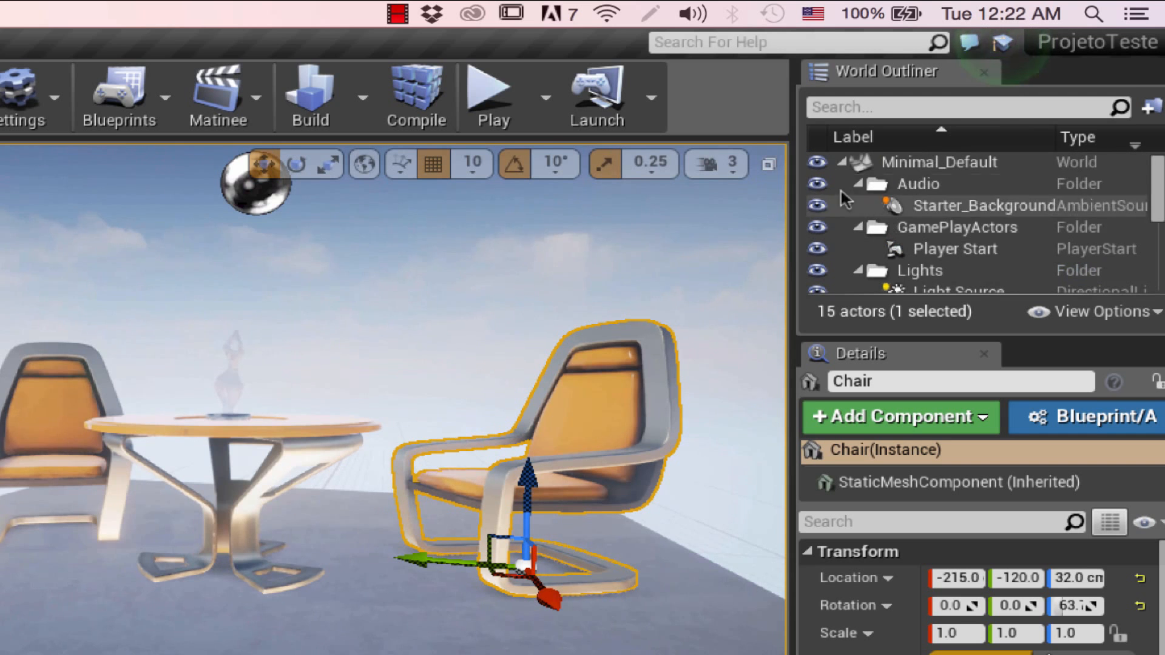
Hide the selected chair through its World Outliner visibility toggle and show it again.
{"action": "scroll", "coordinate": [848, 246], "scroll_direction": "down", "scroll_amount": 6}
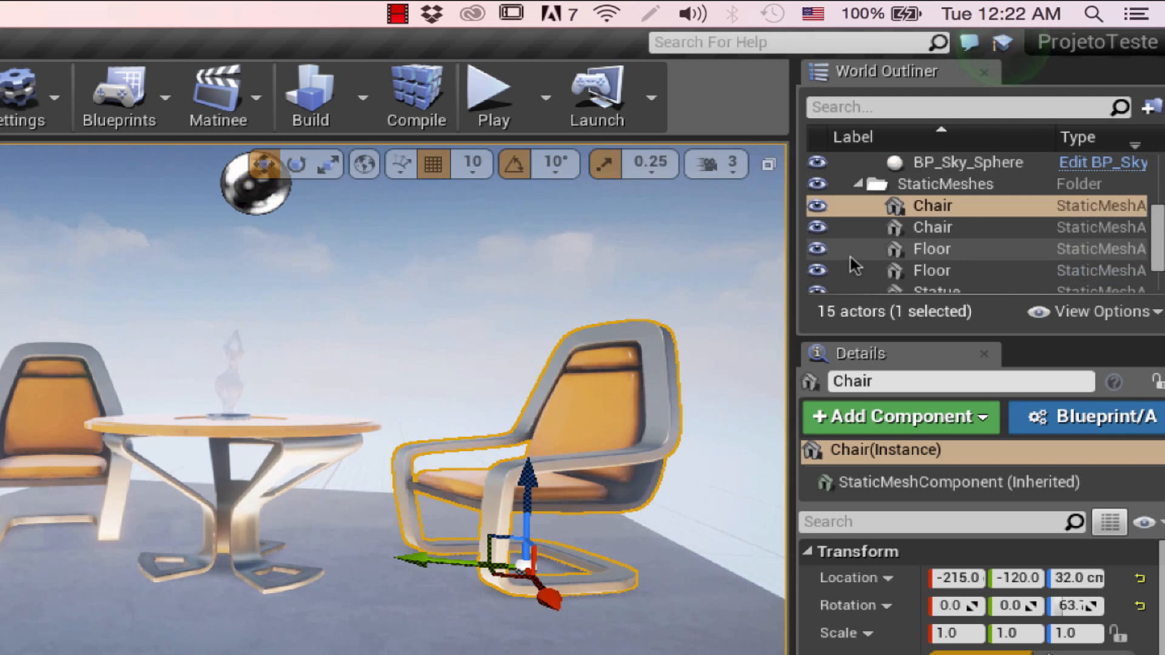
{"action": "left_click", "coordinate": [818, 203]}
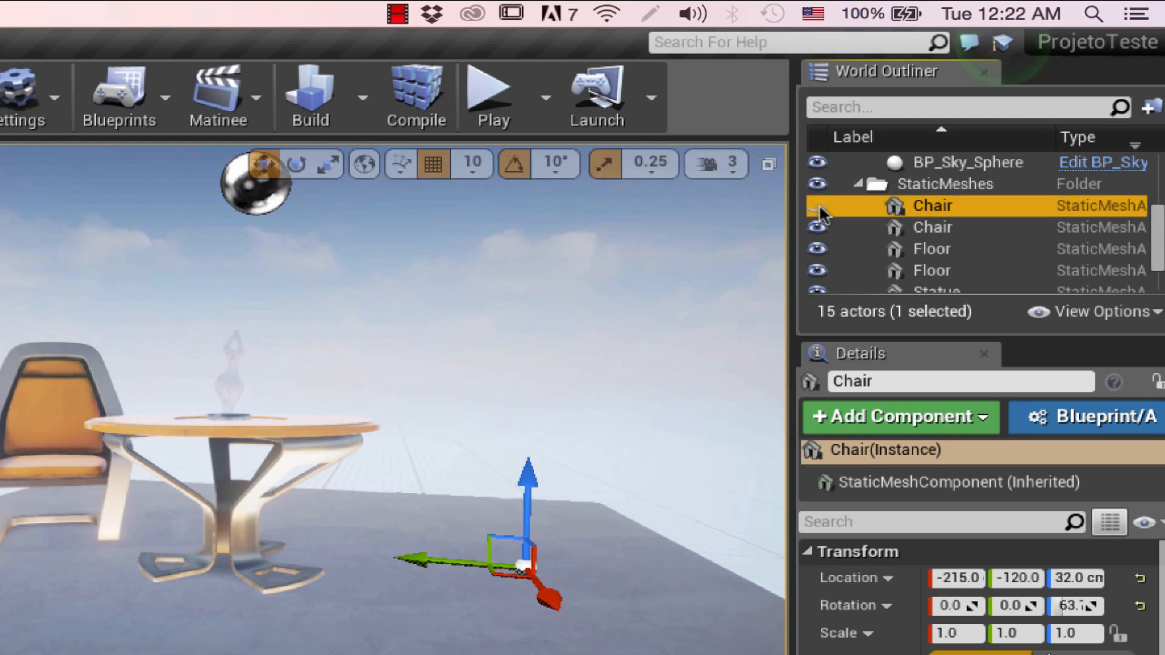
{"action": "double_click", "coordinate": [819, 206]}
{"action": "left_click", "coordinate": [820, 206]}
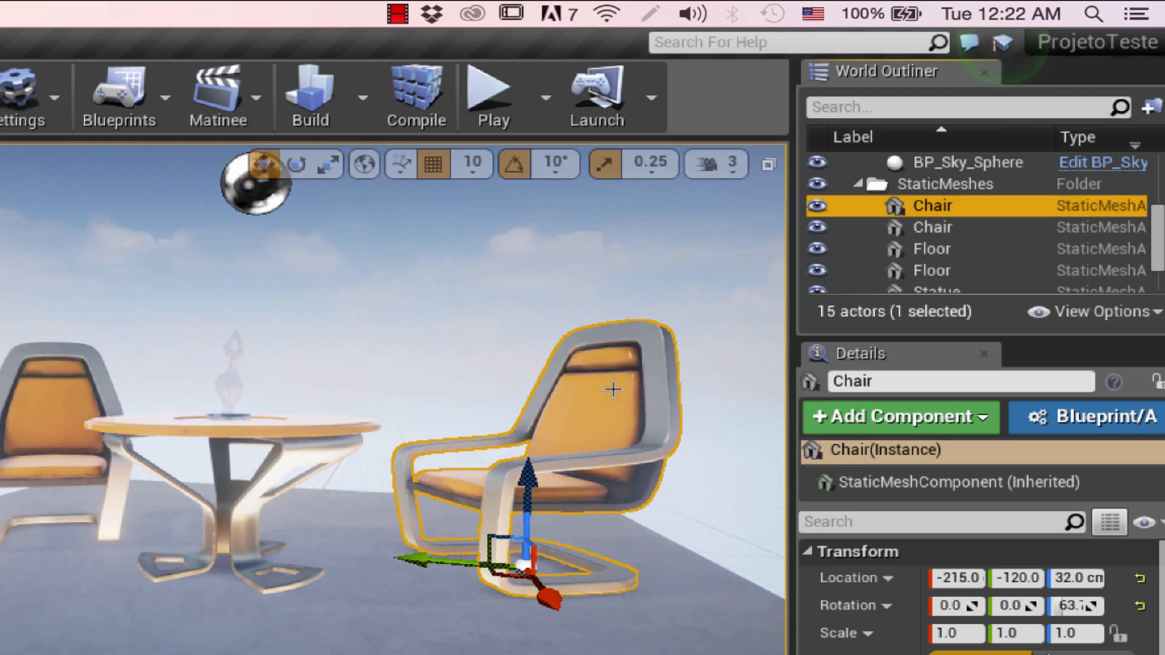
Raise the selected chair along the Z axis with position grid snapping enabled.
{"action": "scroll", "coordinate": [308, 400], "scroll_direction": "down", "scroll_amount": 10}
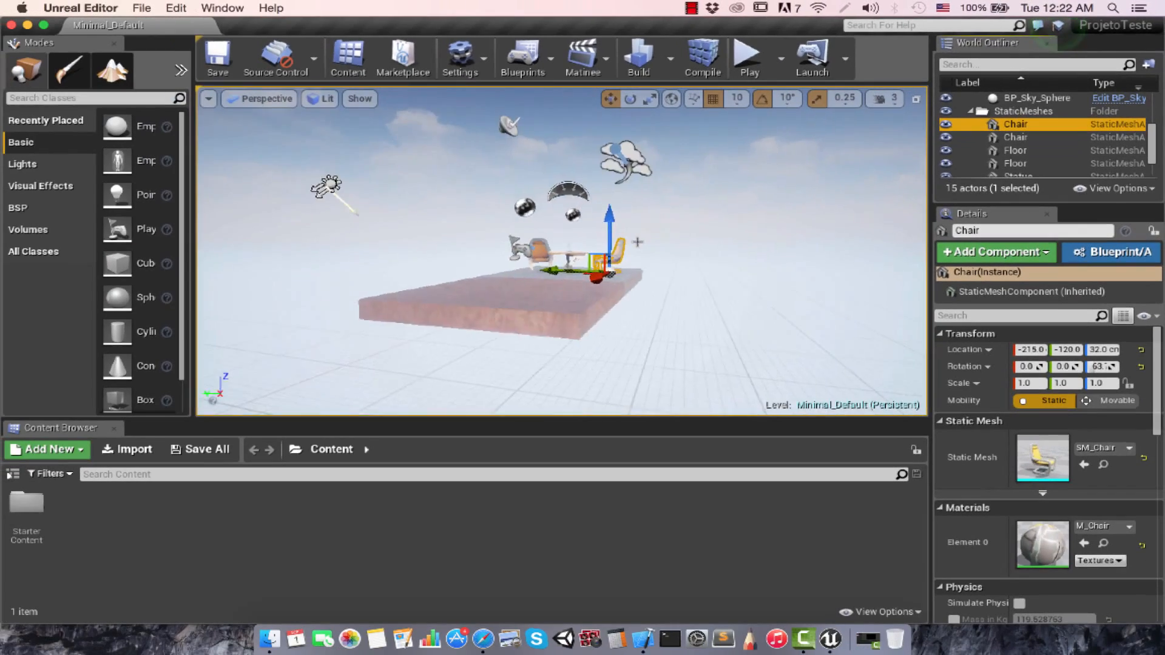
{"action": "scroll", "coordinate": [637, 242], "scroll_direction": "up", "scroll_amount": 10}
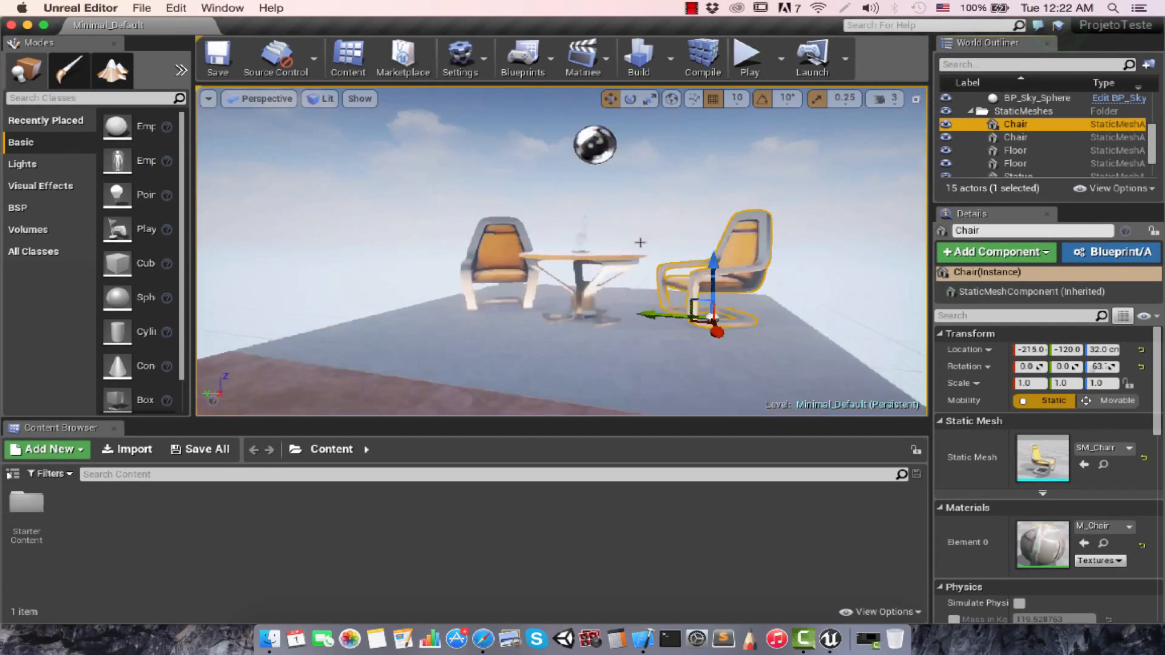
{"action": "scroll", "coordinate": [709, 279], "scroll_direction": "down", "scroll_amount": 3}
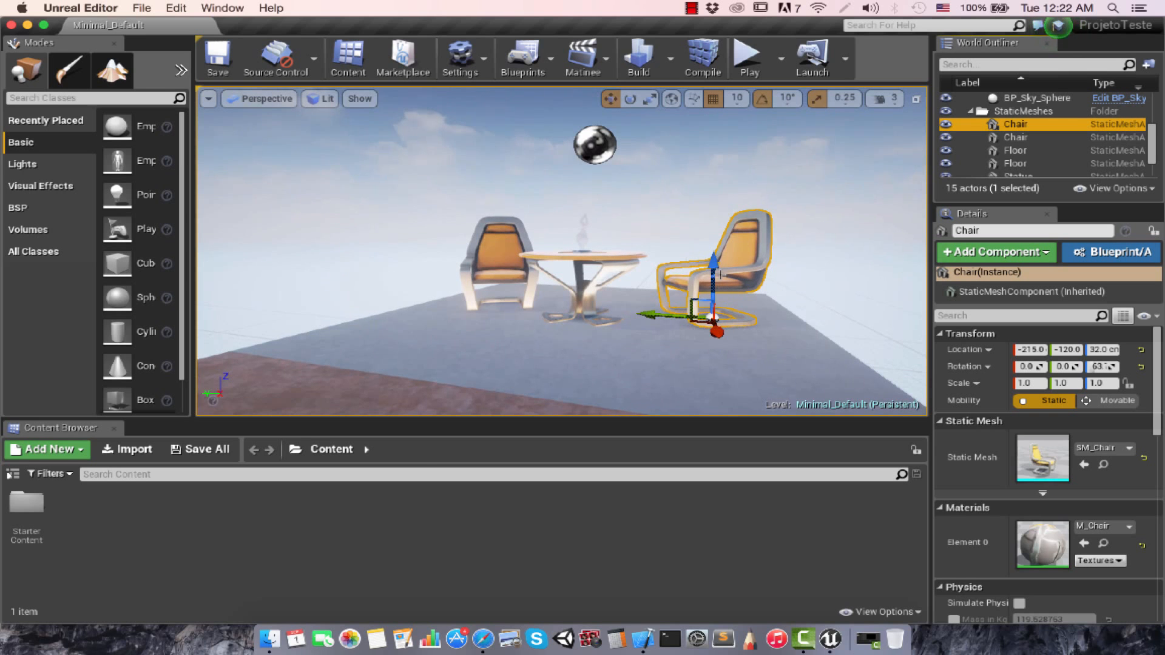
{"action": "mouse_move", "coordinate": [715, 265]}
{"action": "left_mouse_down"}
{"action": "mouse_move", "coordinate": [715, 197]}
{"action": "mouse_move", "coordinate": [720, 267]}
{"action": "mouse_move", "coordinate": [719, 216]}
{"action": "mouse_move", "coordinate": [718, 245]}
{"action": "left_mouse_up"}
Review the position snap sizes, lower the chair to the floor with grid snapping off, and re-enable snapping.
{"action": "left_click", "coordinate": [713, 99]}
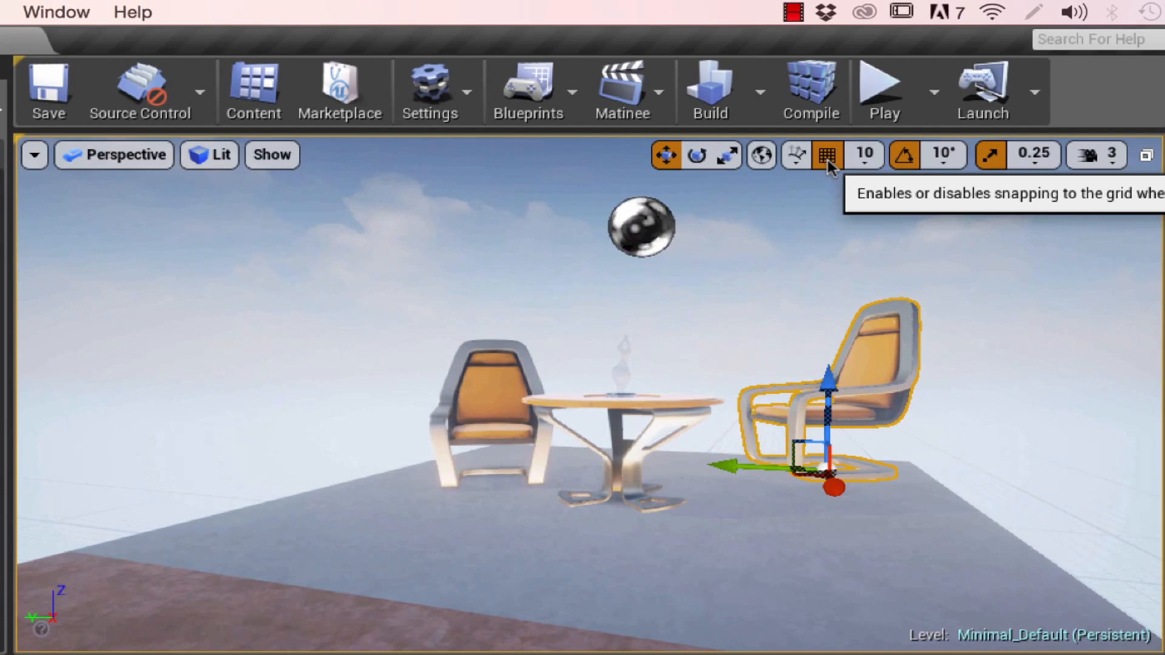
{"action": "left_click", "coordinate": [865, 159]}
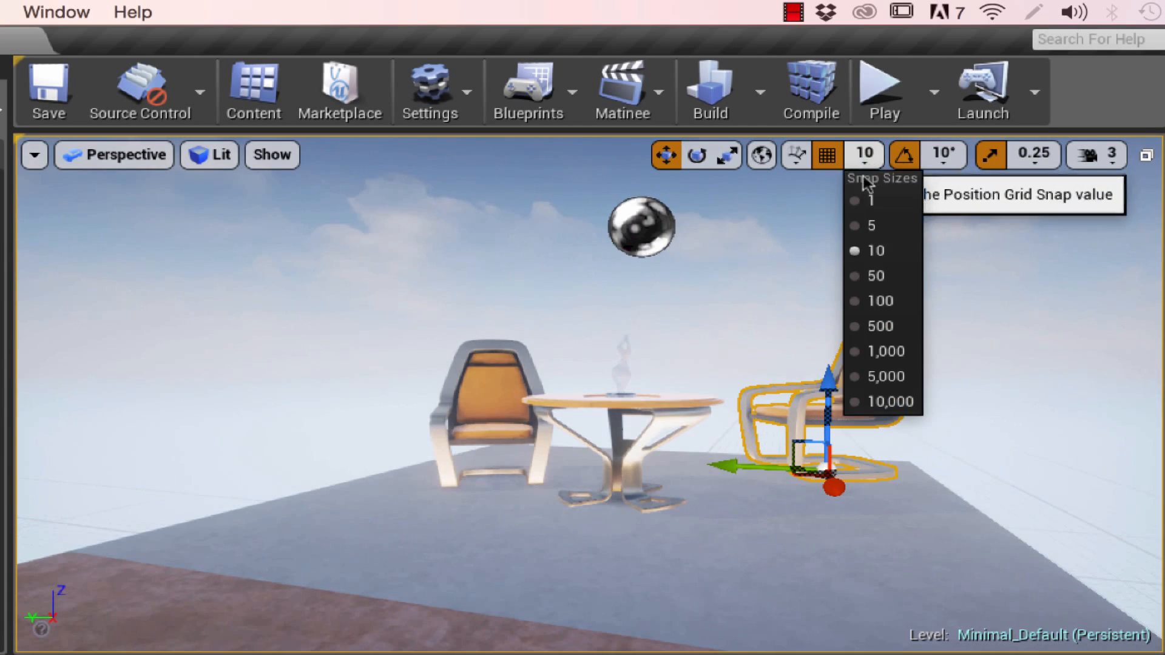
{"action": "left_click", "coordinate": [864, 159]}
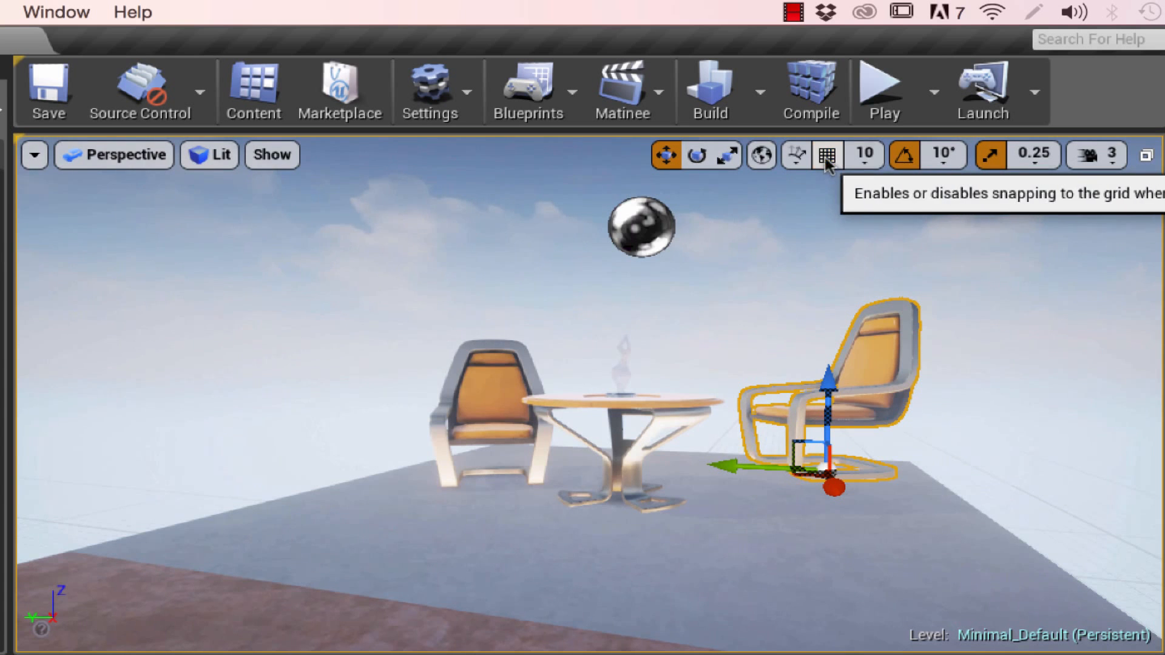
{"action": "left_click", "coordinate": [828, 157]}
{"action": "left_click_drag", "start_coordinate": [829, 401], "coordinate": [839, 429]}
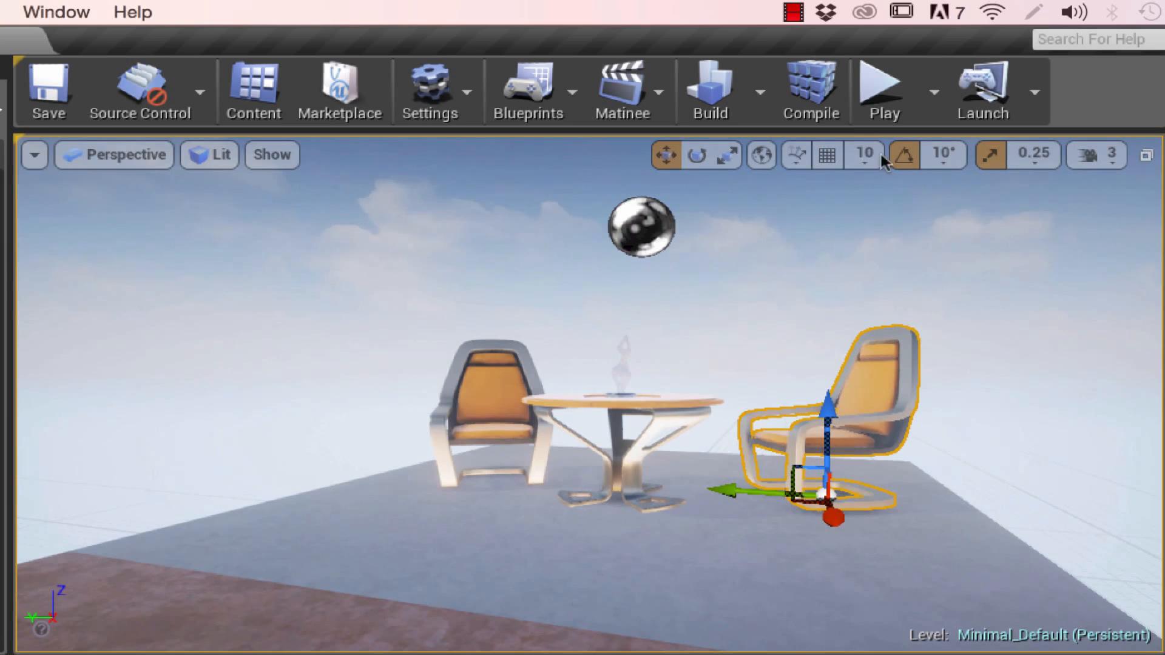
{"action": "left_click", "coordinate": [828, 155]}
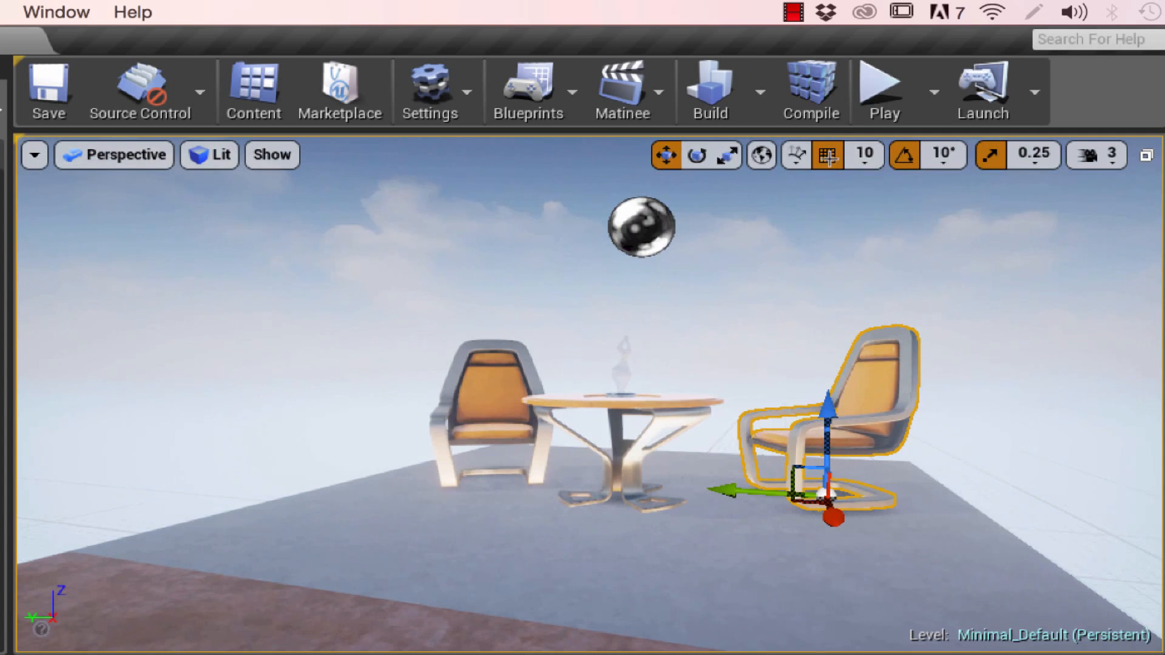
Rotate the chair about its vertical axis with rotation snapping turned off.
{"action": "left_click", "coordinate": [697, 156]}
{"action": "left_click_drag", "start_coordinate": [723, 417], "coordinate": [774, 430]}
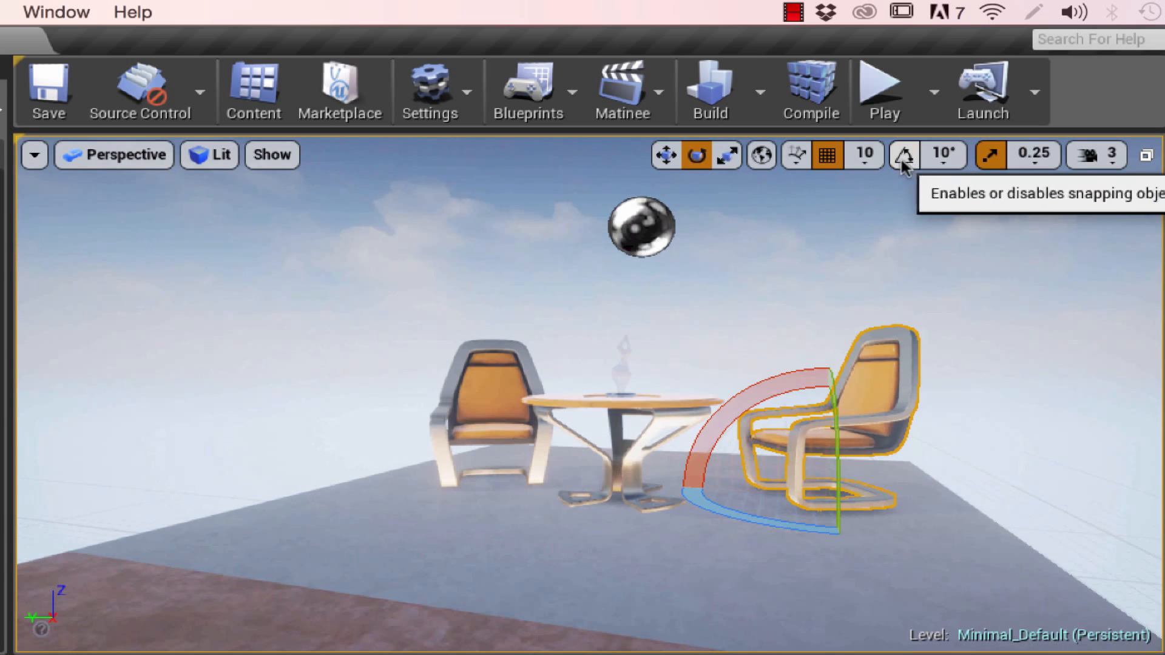
{"action": "left_click_drag", "start_coordinate": [731, 515], "coordinate": [1025, 547]}
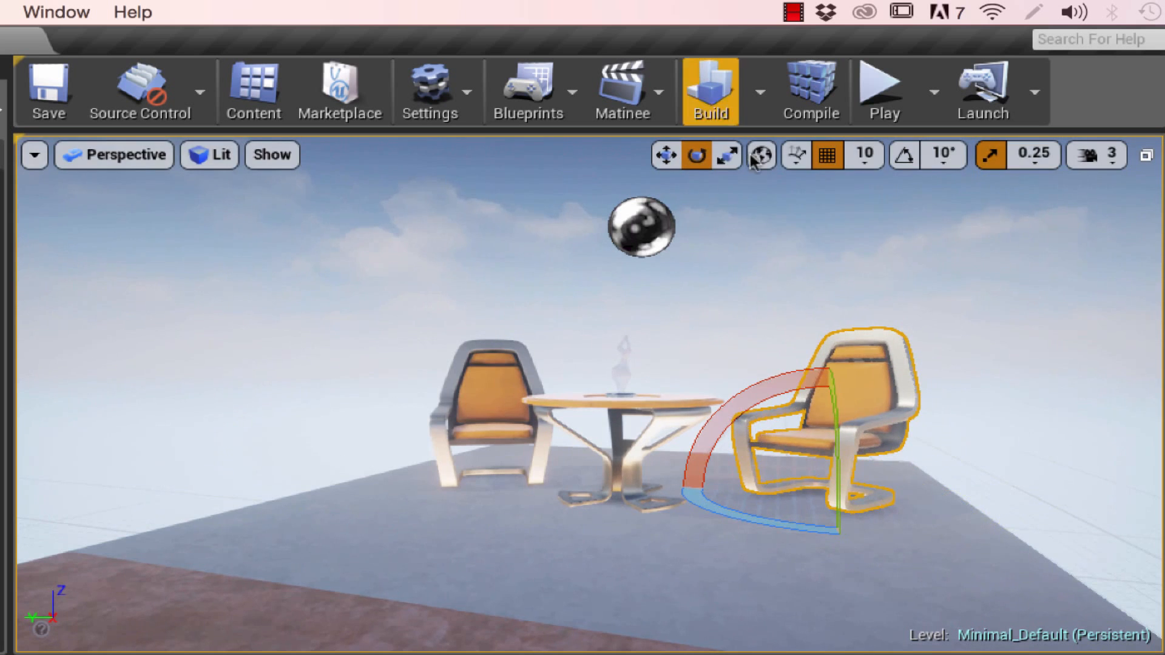
Scale the chair uniformly to about 0.67 with scale snapping turned off.
{"action": "left_click", "coordinate": [727, 155]}
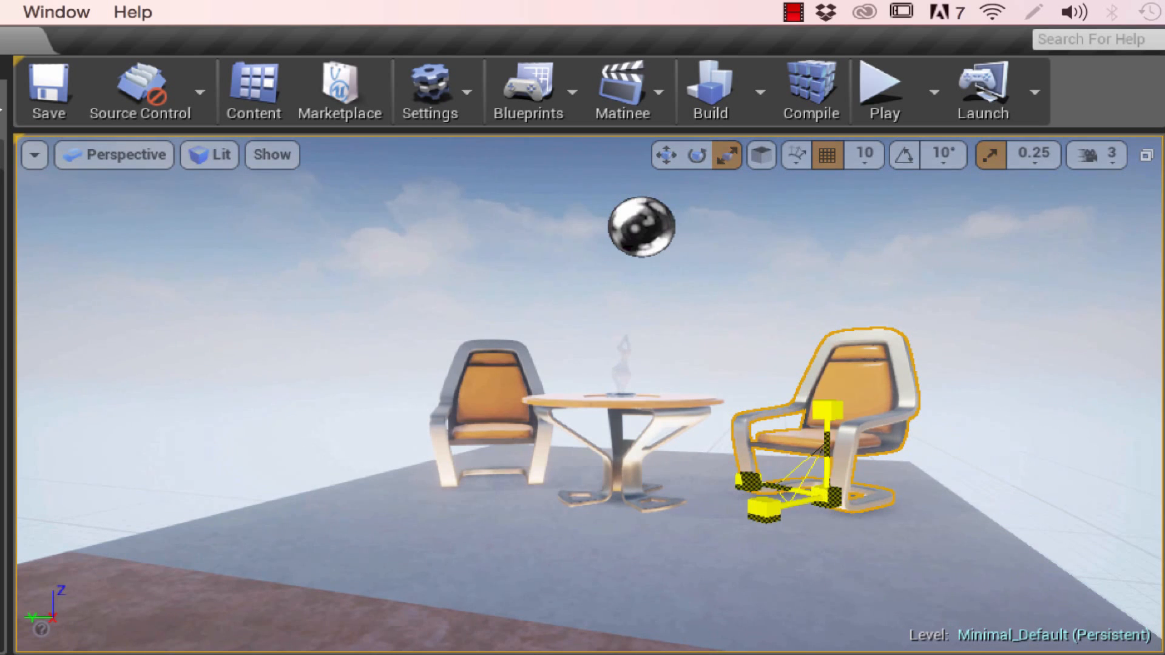
{"action": "key", "text": "Delete"}
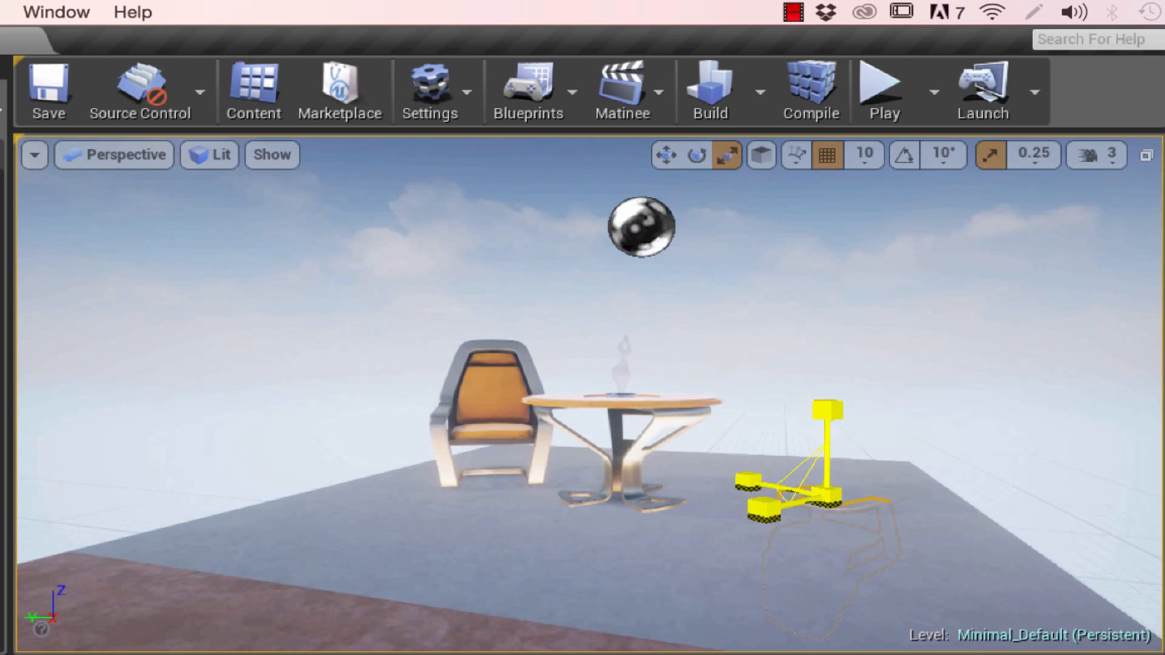
{"action": "left_click_drag", "start_coordinate": [827, 495], "coordinate": [1091, 103]}
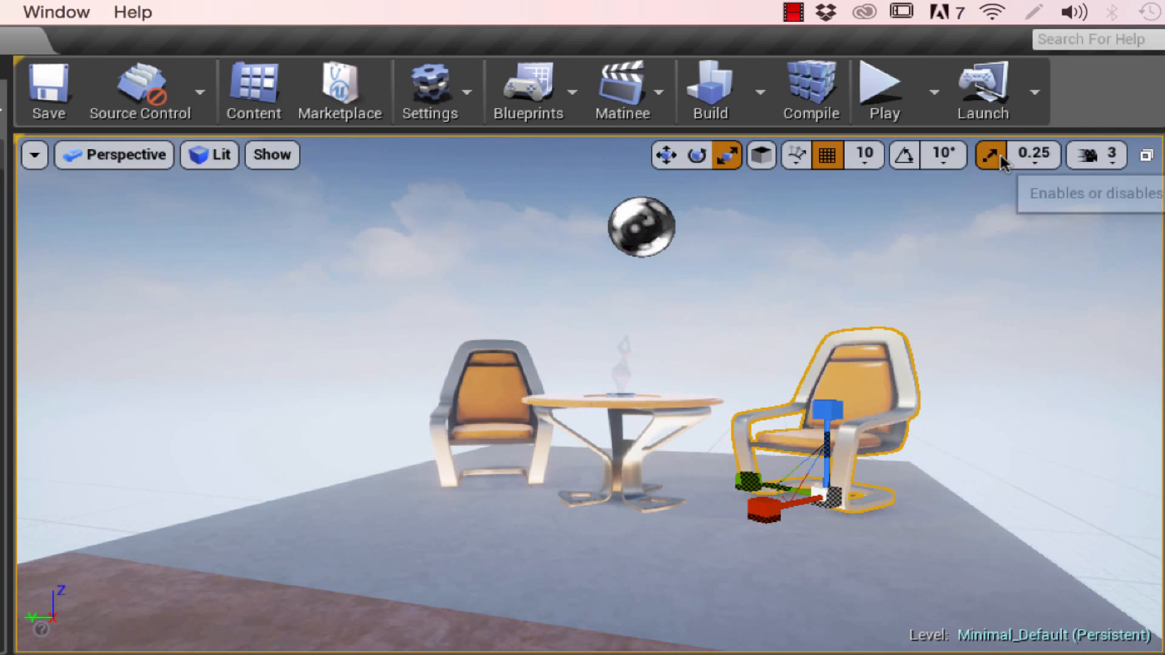
{"action": "left_click_drag", "start_coordinate": [833, 504], "coordinate": [802, 525]}
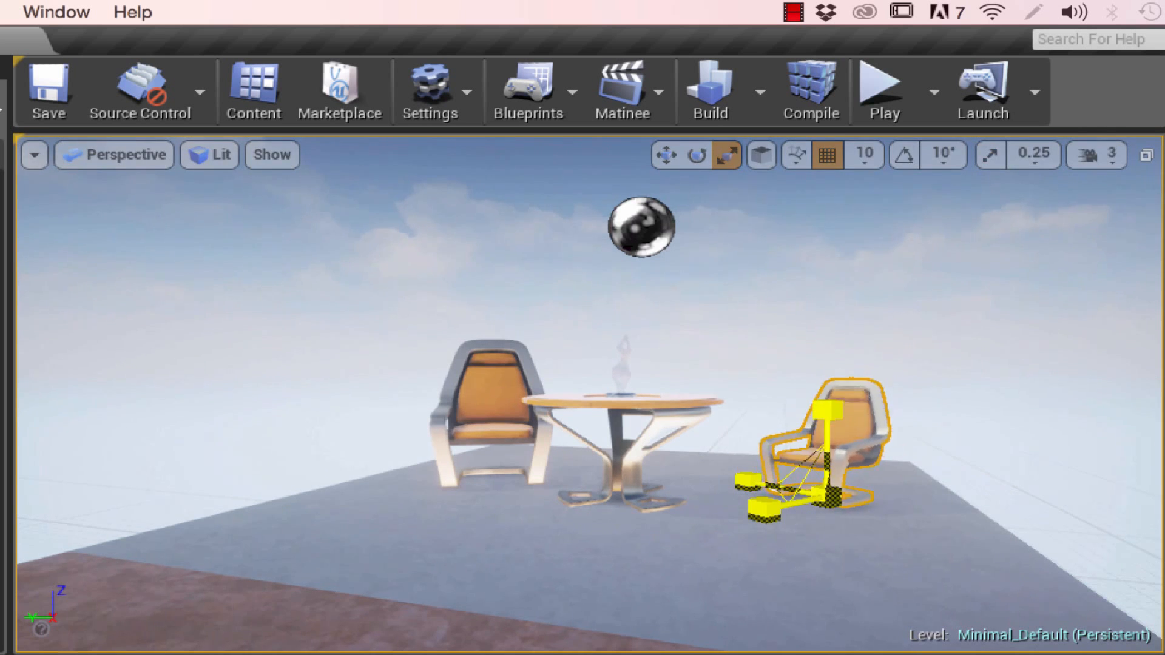
{"action": "left_click", "coordinate": [761, 511]}
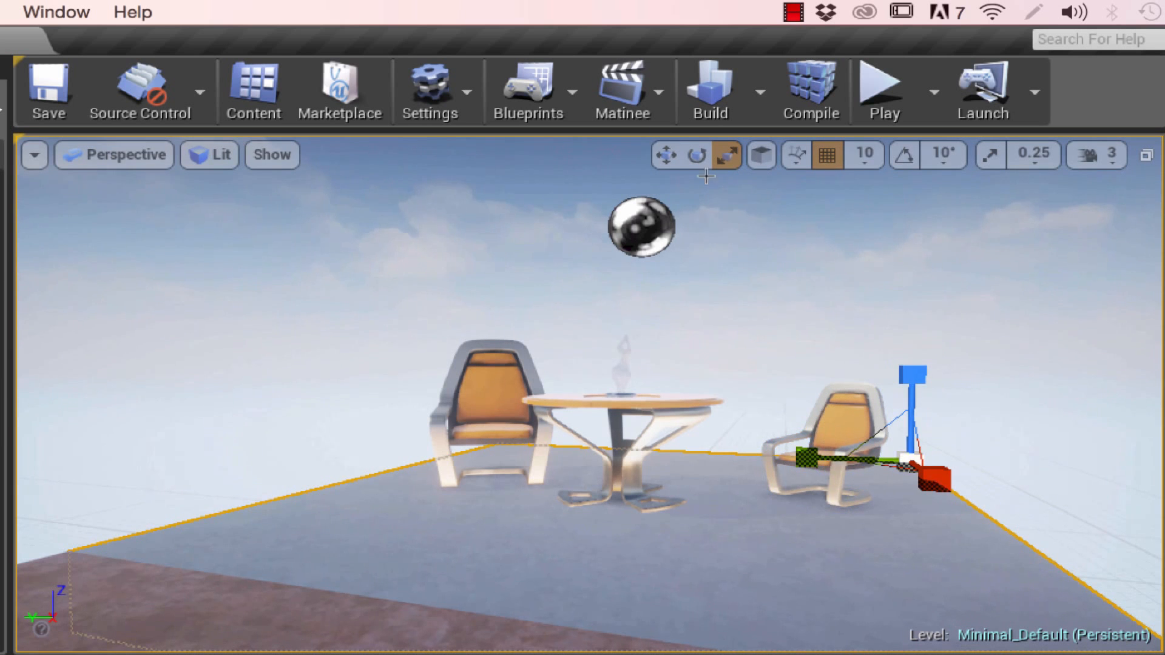
Activate the Move tool, reselect the shrunken chair and snap the view to it.
{"action": "left_click", "coordinate": [666, 156]}
{"action": "left_click", "coordinate": [854, 400]}
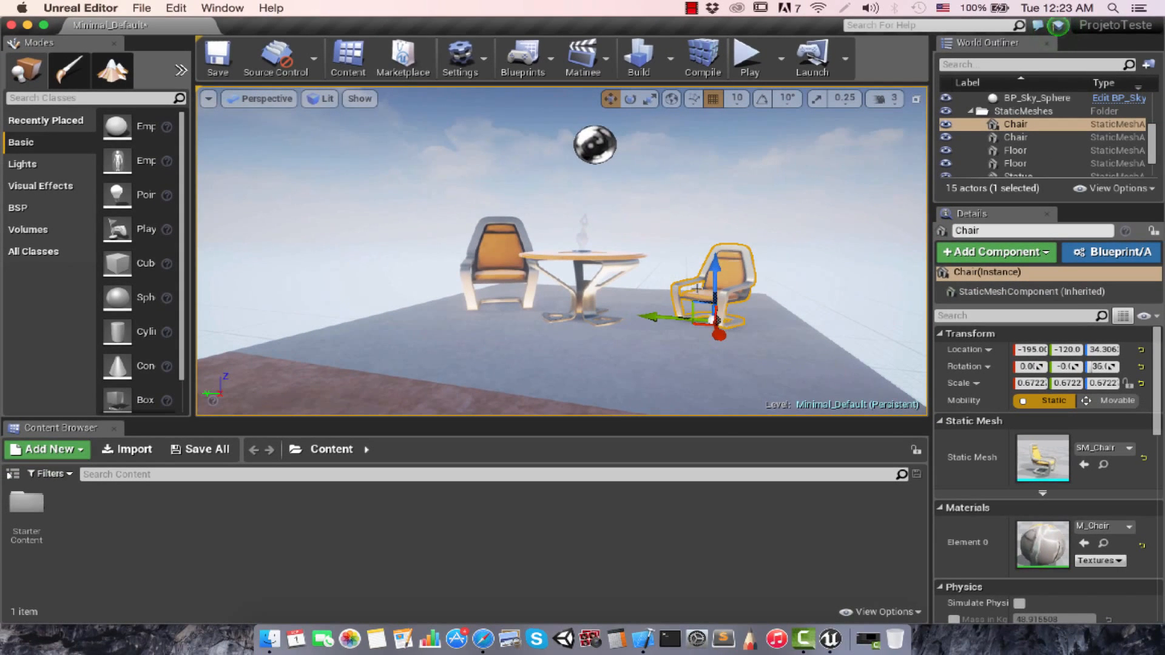
{"action": "right_click", "coordinate": [702, 292]}
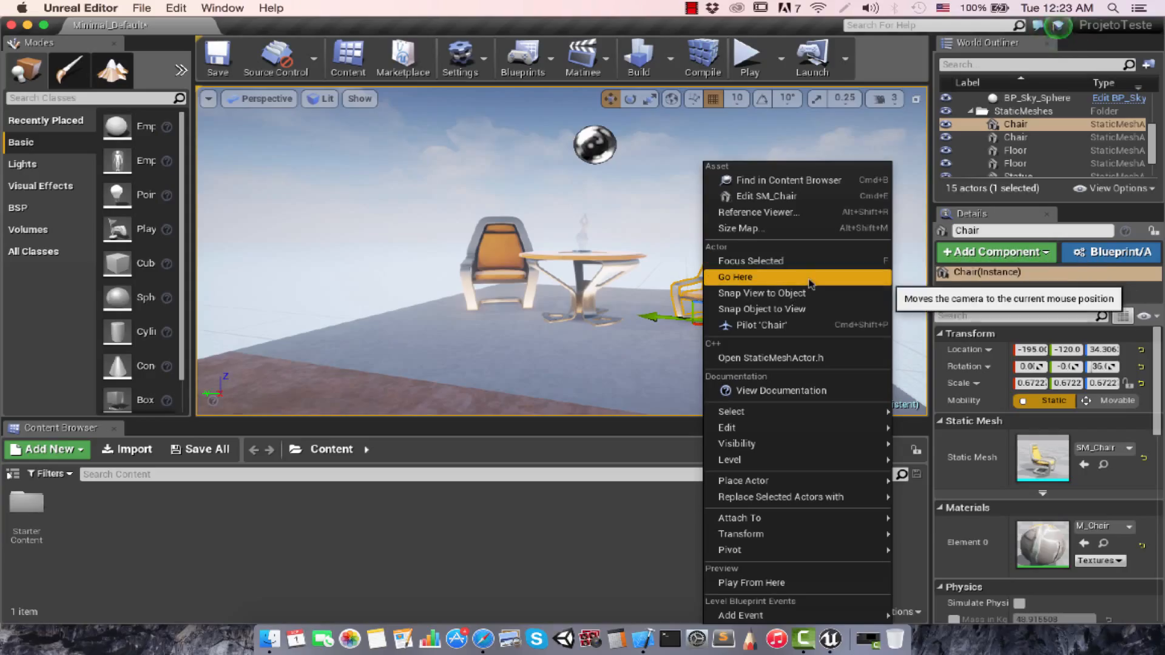
{"action": "mouse_move", "coordinate": [737, 430]}
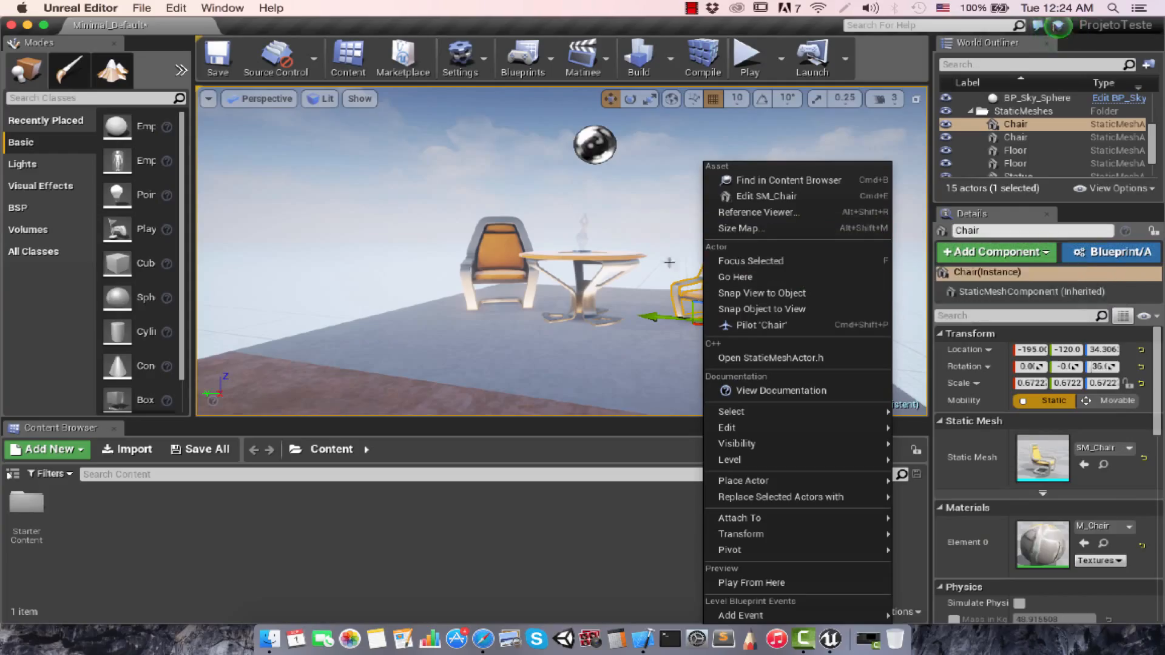
{"action": "left_click", "coordinate": [778, 297]}
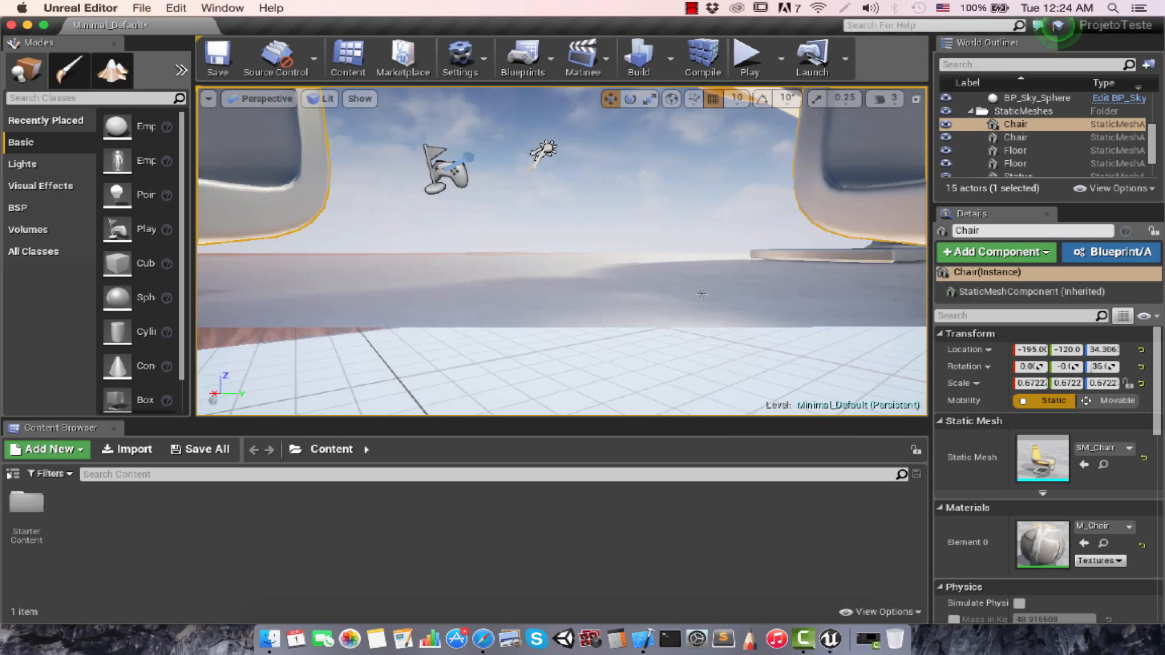
Zoom and turn the viewport camera around the selected chair until its front is in view.
{"action": "scroll", "coordinate": [702, 293], "scroll_direction": "down", "scroll_amount": 10}
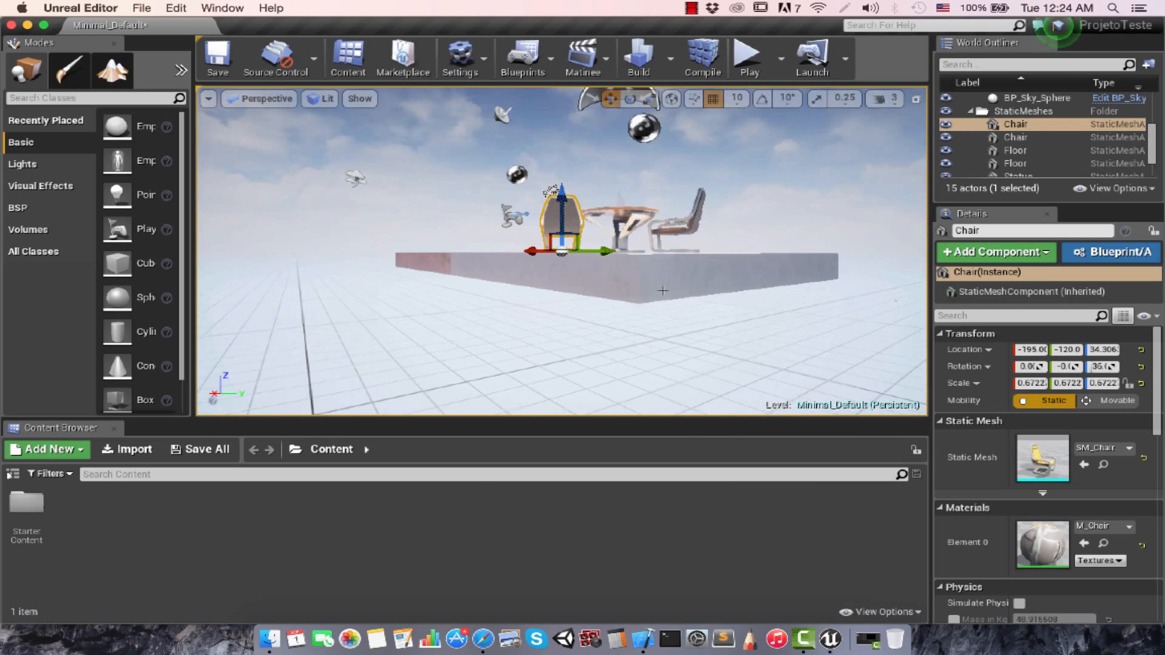
{"action": "scroll", "coordinate": [680, 294], "scroll_direction": "up", "scroll_amount": 6}
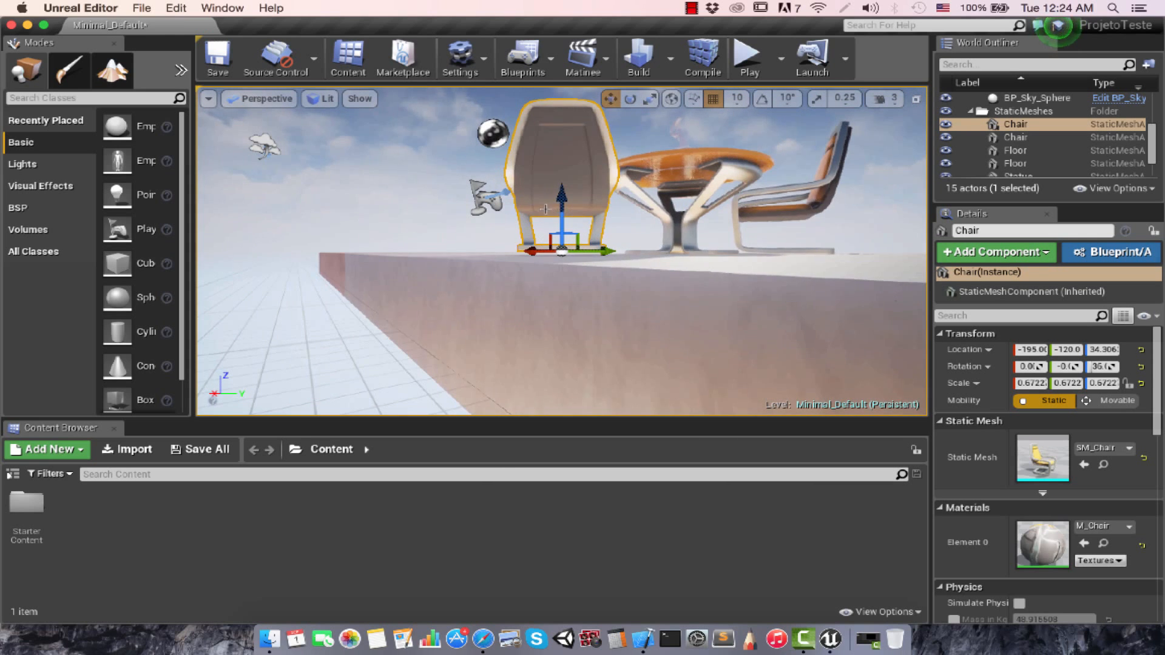
{"action": "scroll", "coordinate": [544, 208], "scroll_direction": "down", "scroll_amount": 4}
{"action": "scroll", "coordinate": [607, 216], "scroll_direction": "up", "scroll_amount": 4}
{"action": "right_click_drag", "start_coordinate": [614, 230], "coordinate": [449, 237]}
{"action": "mouse_move", "coordinate": [433, 191]}
{"action": "right_mouse_down"}
{"action": "mouse_move", "coordinate": [394, 193]}
{"action": "mouse_move", "coordinate": [435, 208]}
{"action": "right_mouse_up"}
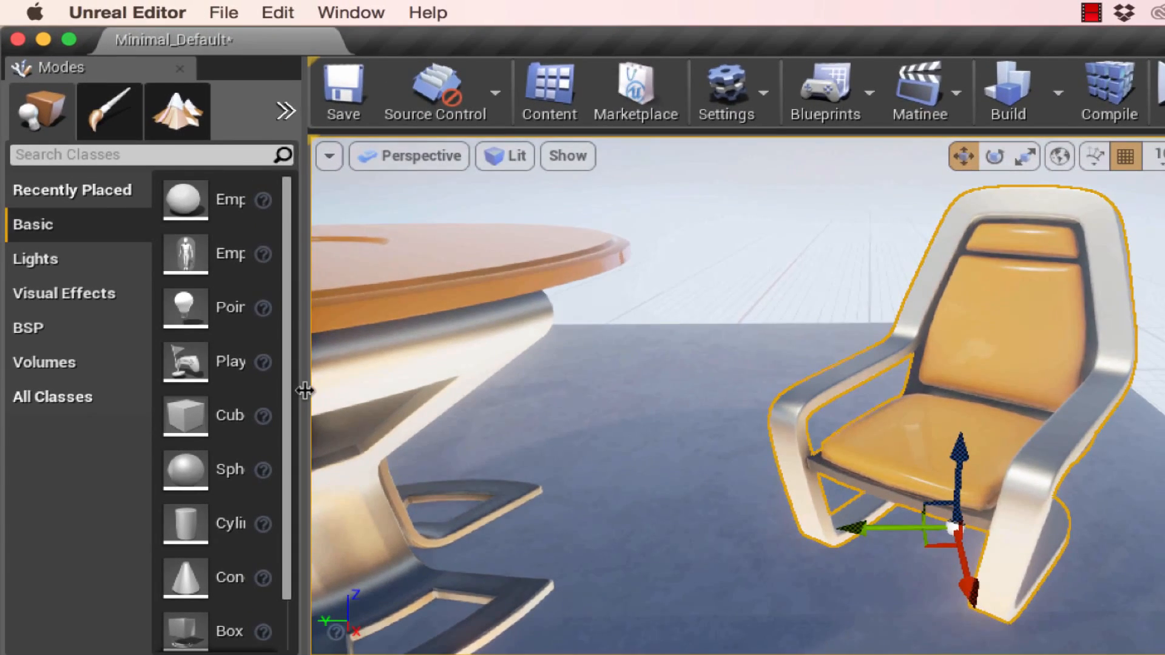
Widen the list of placeable classes, look through the Basic ones and read the Empty Actor description.
{"action": "left_click_drag", "start_coordinate": [305, 391], "coordinate": [438, 380]}
{"action": "scroll", "coordinate": [297, 447], "scroll_direction": "down", "scroll_amount": 1}
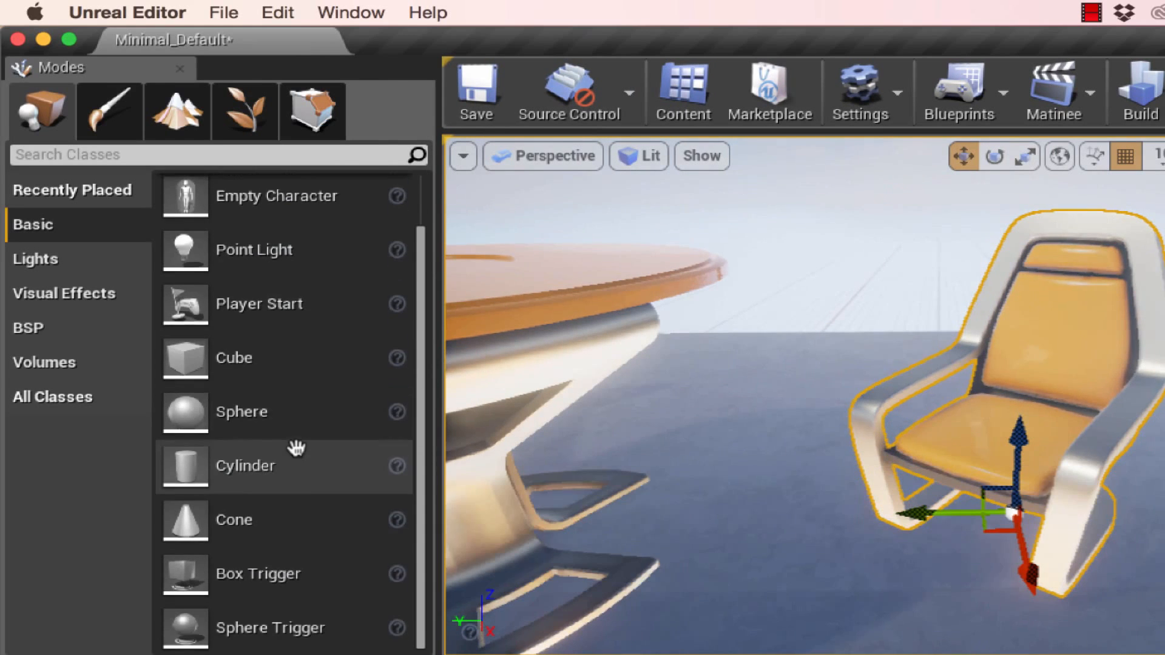
{"action": "scroll", "coordinate": [283, 473], "scroll_direction": "up", "scroll_amount": 1}
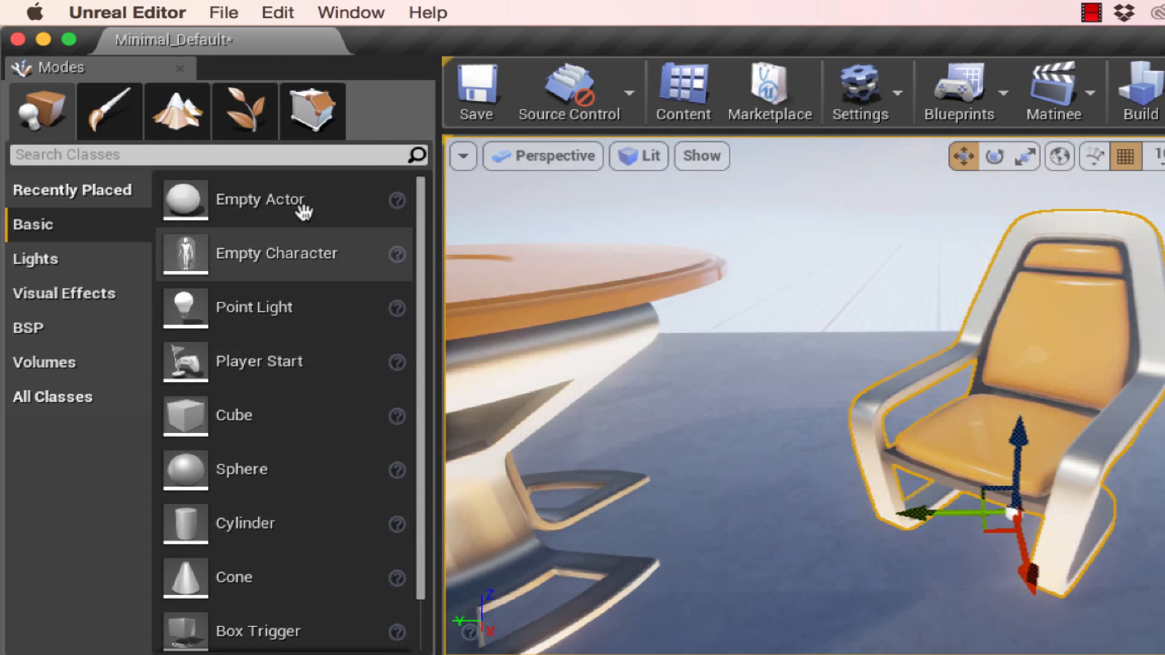
{"action": "mouse_move", "coordinate": [307, 253]}
{"action": "mouse_move", "coordinate": [286, 199]}
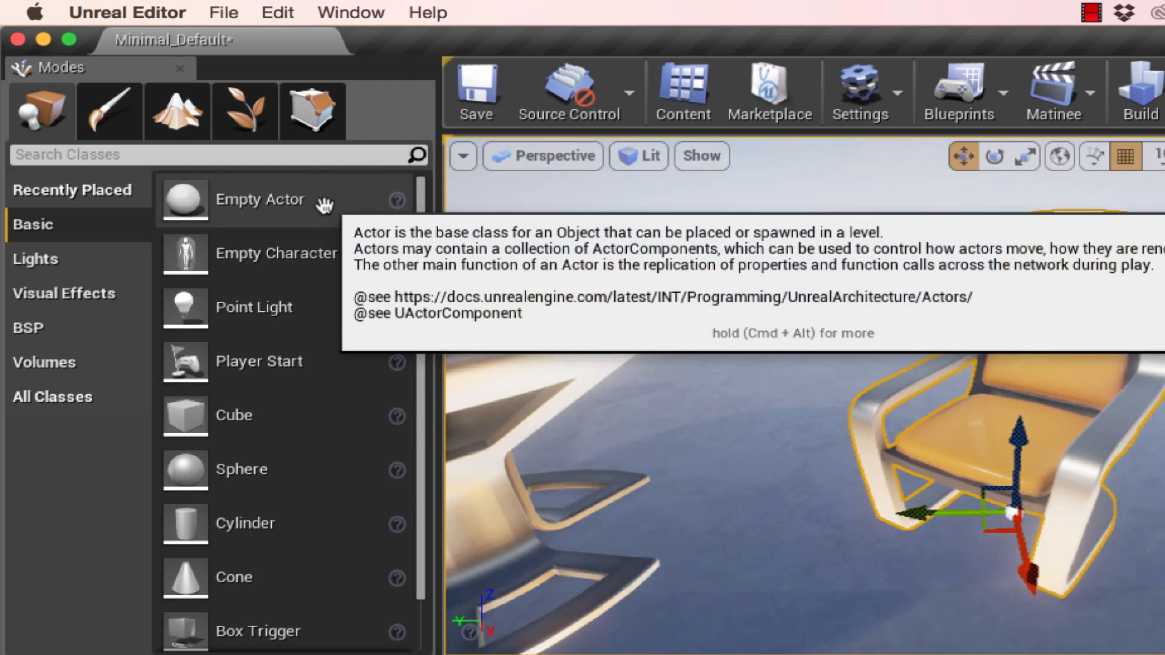
Look through the placeable classes under Lights and All Classes.
{"action": "left_click", "coordinate": [70, 260]}
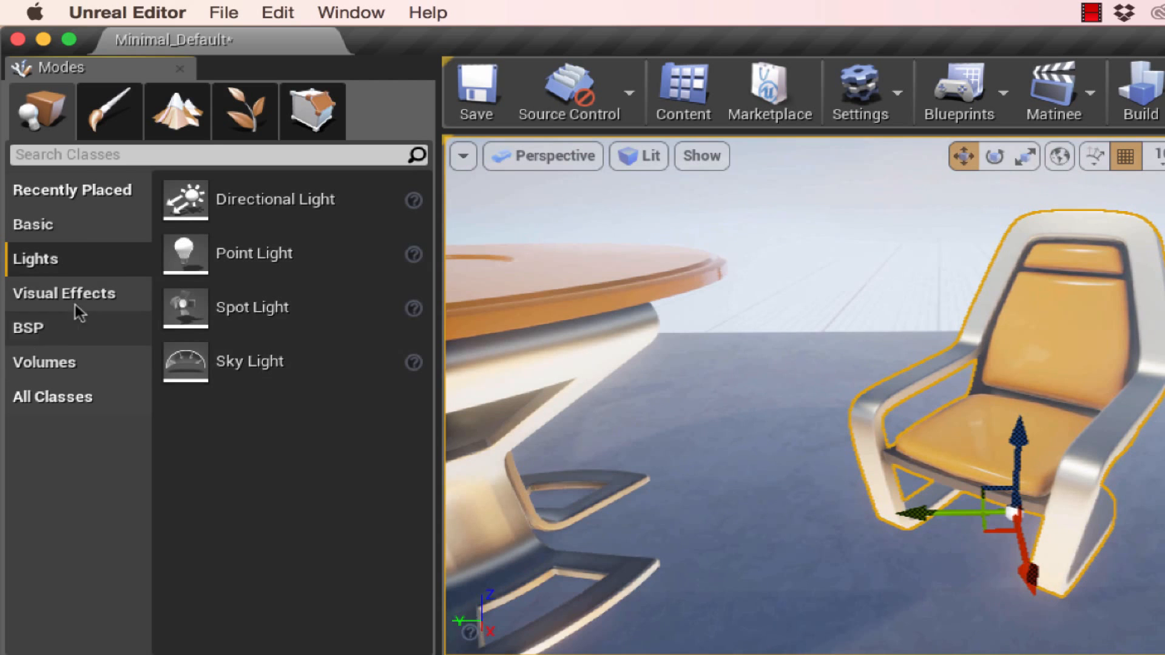
{"action": "left_click", "coordinate": [96, 398]}
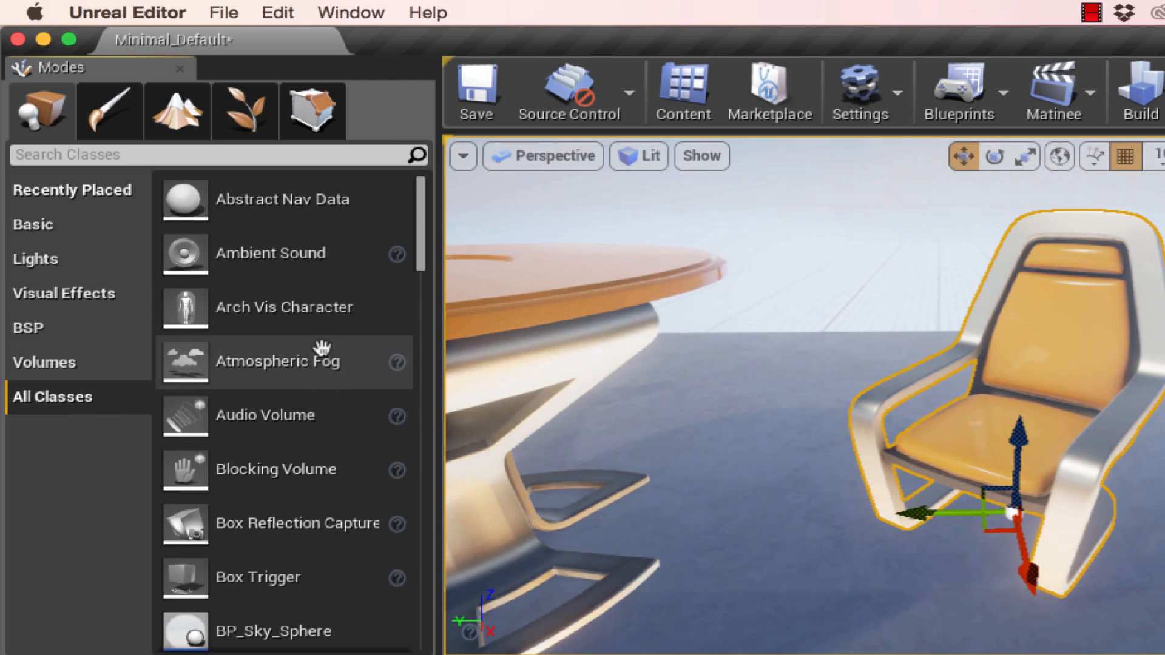
{"action": "left_click_drag", "start_coordinate": [417, 252], "coordinate": [408, 196]}
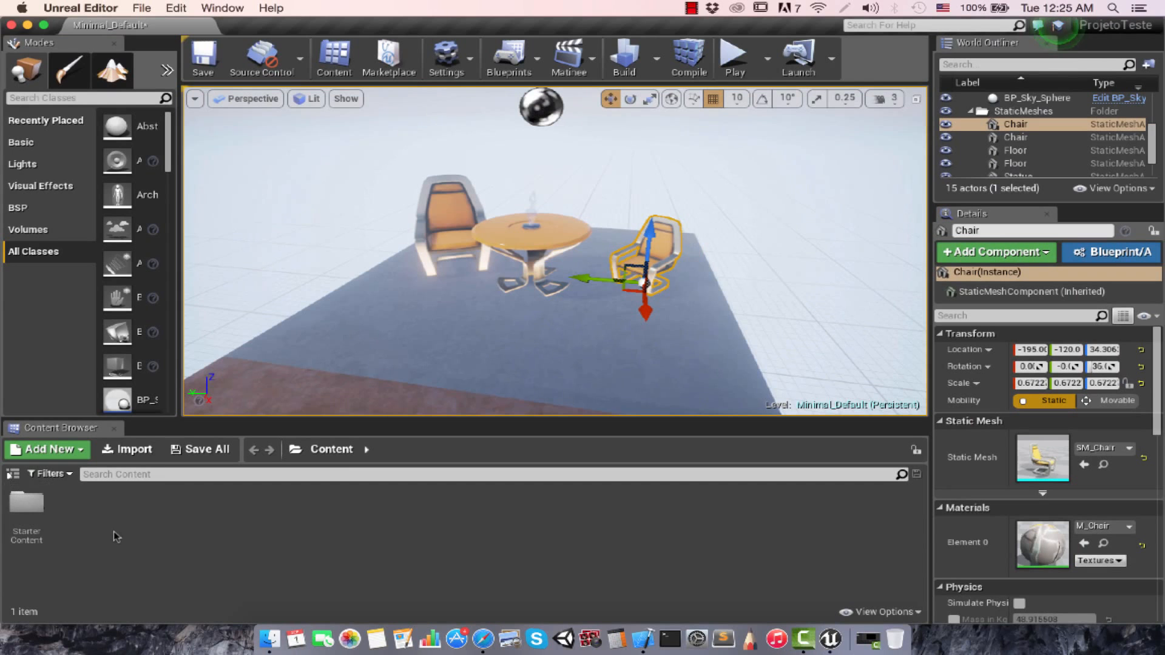
Show the folder tree of the project content, expand StarterContent and display that folder's contents.
{"action": "left_click", "coordinate": [13, 477]}
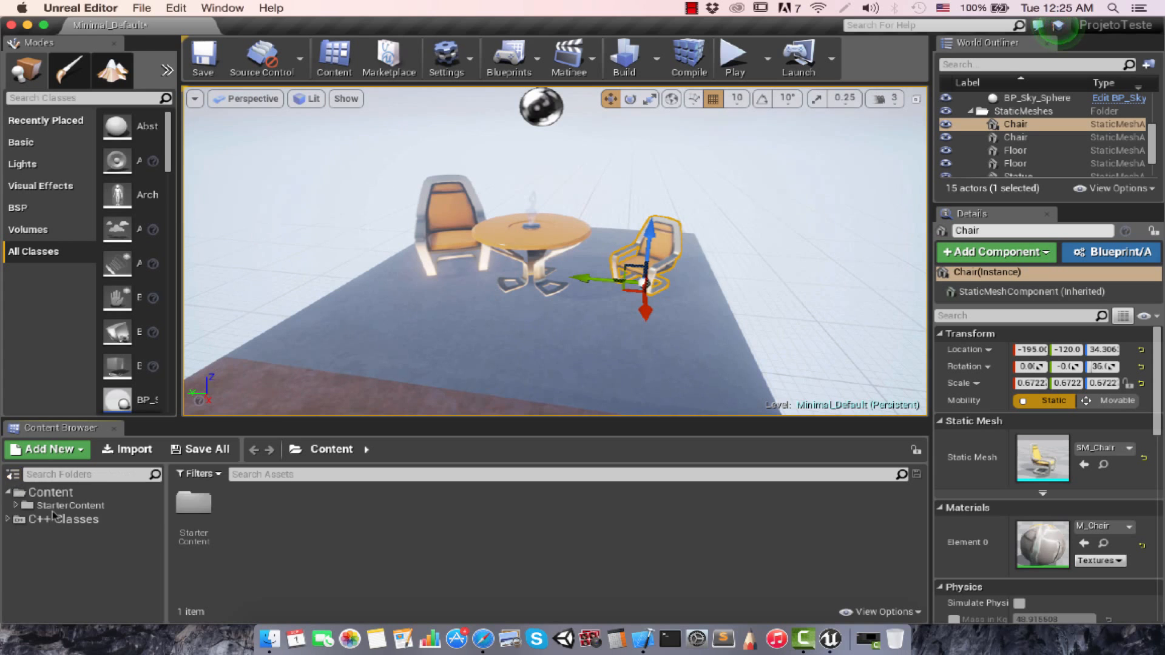
{"action": "left_click", "coordinate": [16, 507]}
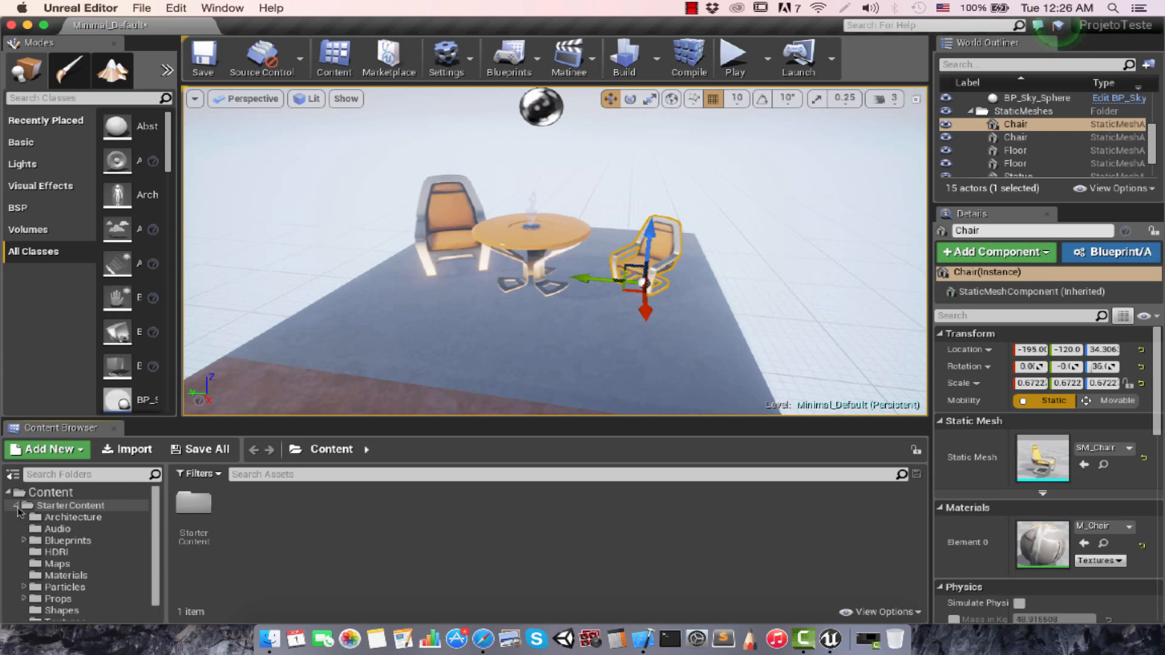
{"action": "scroll", "coordinate": [92, 555], "scroll_direction": "down", "scroll_amount": 1}
{"action": "scroll", "coordinate": [94, 557], "scroll_direction": "up", "scroll_amount": 1}
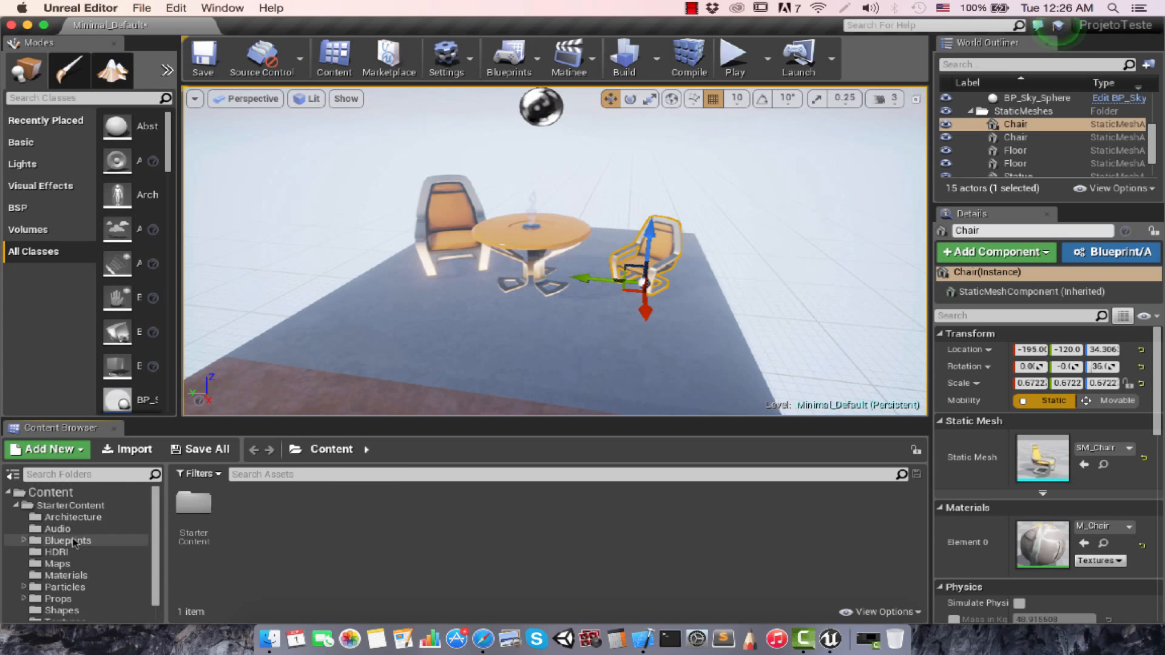
{"action": "left_click", "coordinate": [76, 507]}
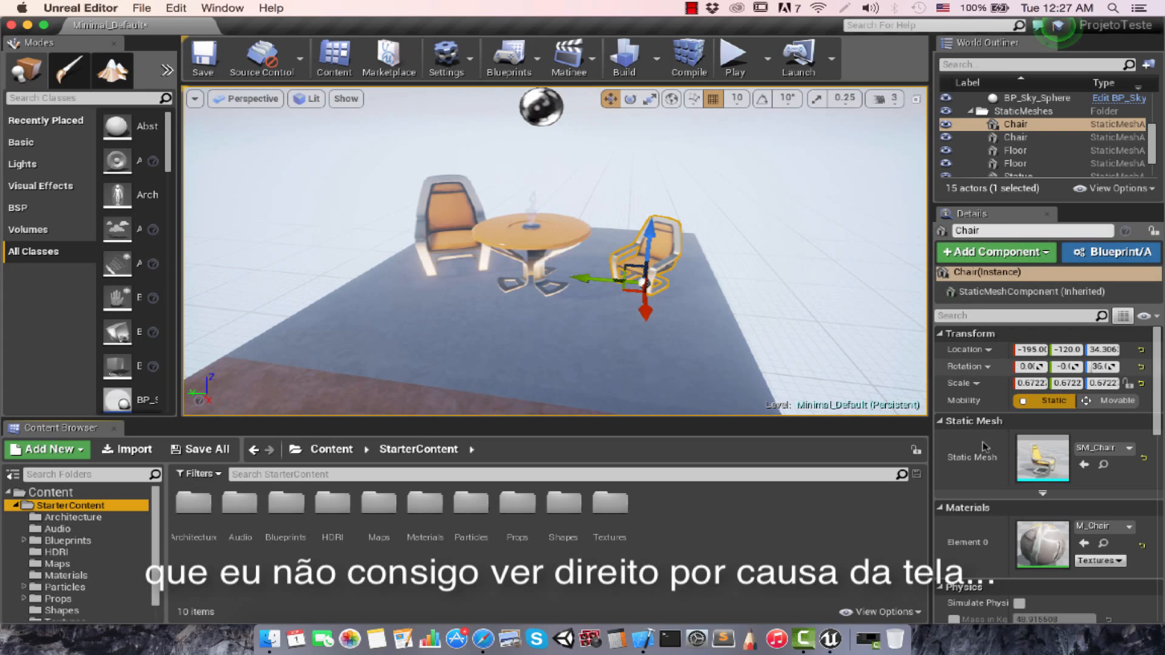
Look through the selected chair's properties, from Transform and Static Mesh down to Actor.
{"action": "scroll", "coordinate": [998, 449], "scroll_direction": "down", "scroll_amount": 10}
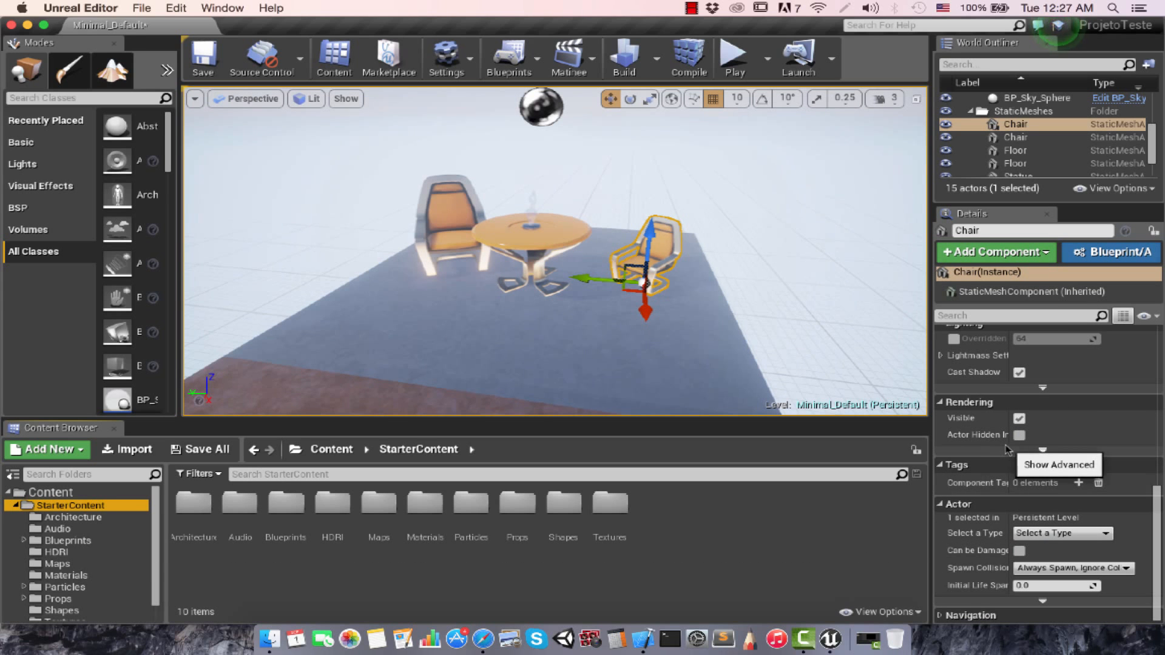
{"action": "scroll", "coordinate": [1006, 449], "scroll_direction": "up", "scroll_amount": 10}
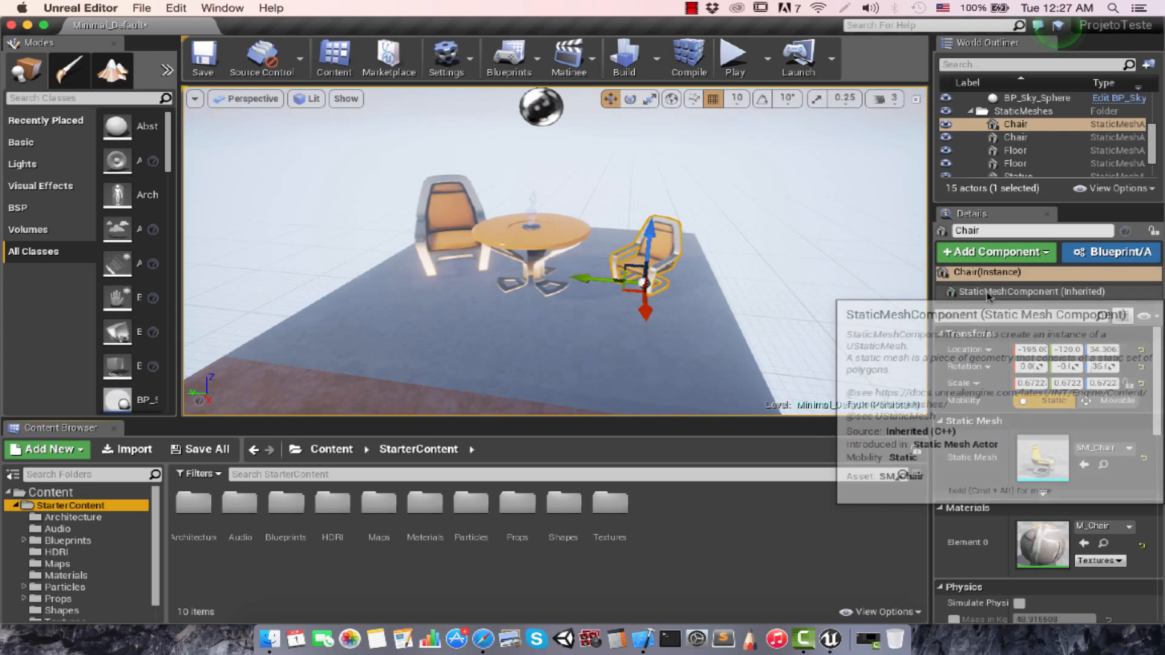
{"action": "scroll", "coordinate": [1023, 373], "scroll_direction": "down", "scroll_amount": 1}
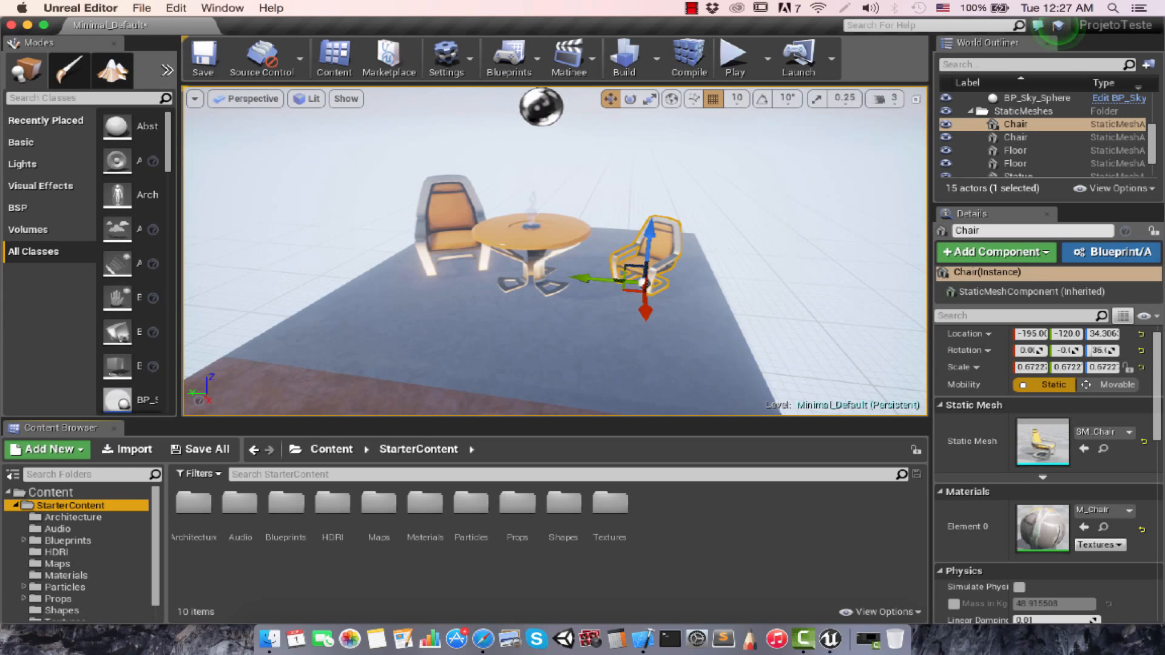
Select the table in the viewport and look through its properties.
{"action": "left_click", "coordinate": [552, 237]}
{"action": "scroll", "coordinate": [1056, 449], "scroll_direction": "down", "scroll_amount": 10}
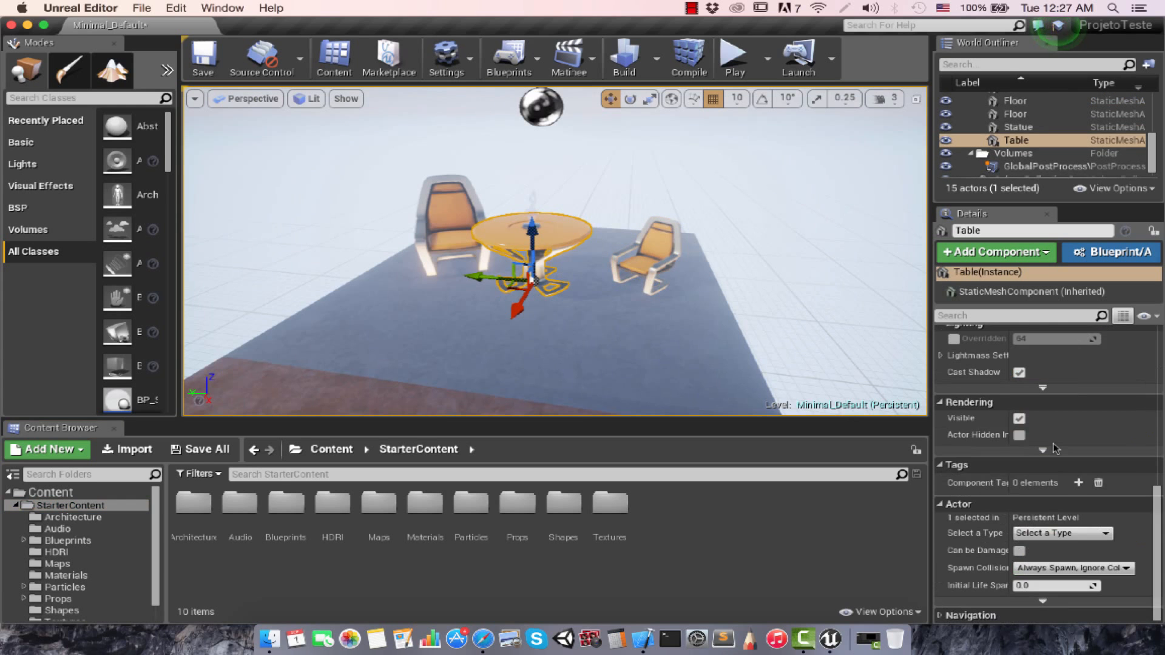
{"action": "scroll", "coordinate": [1048, 447], "scroll_direction": "up", "scroll_amount": 10}
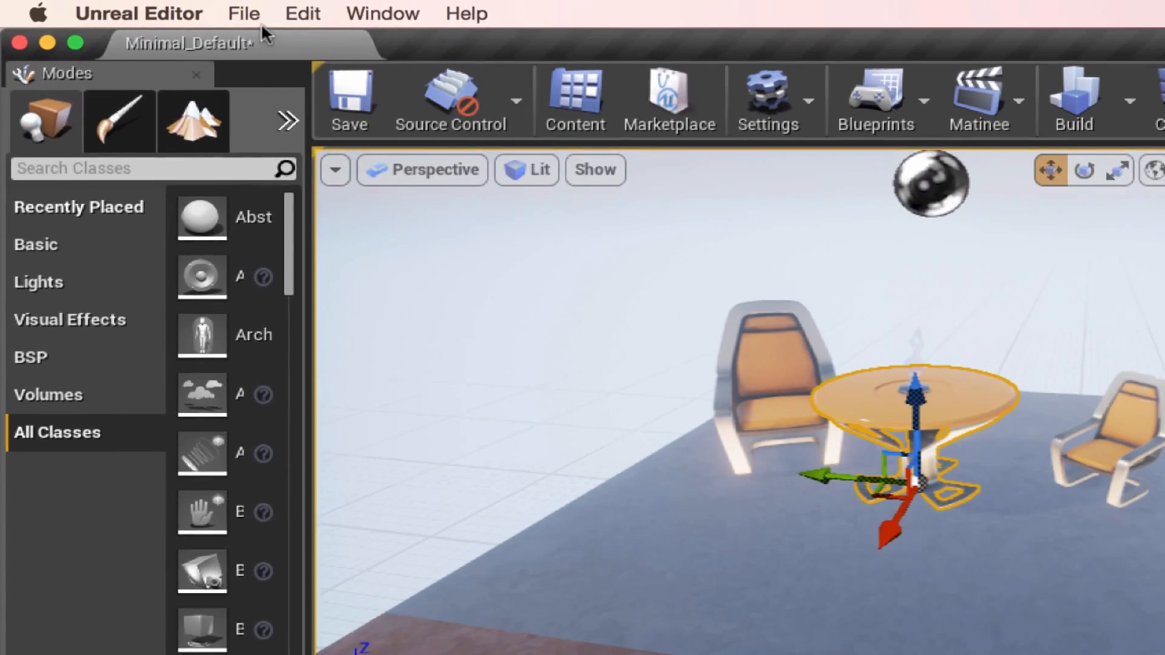
Review the Editor Localization Language options in the Region & Language preferences, keep English and close the preferences.
{"action": "left_click", "coordinate": [102, 8]}
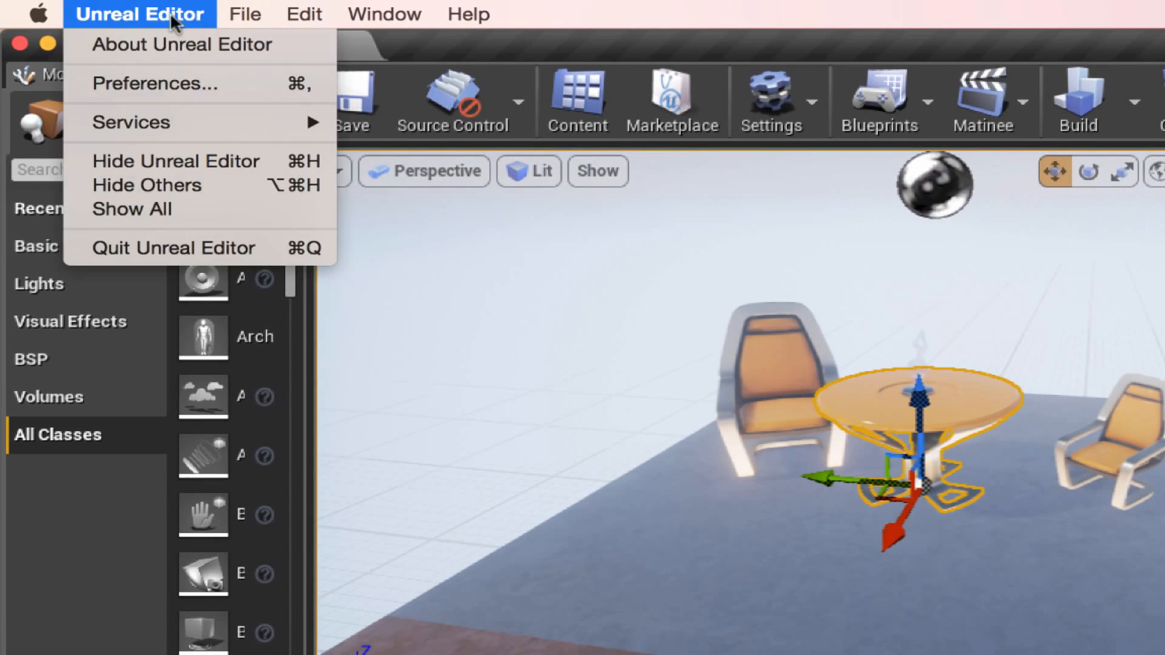
{"action": "left_click", "coordinate": [155, 82]}
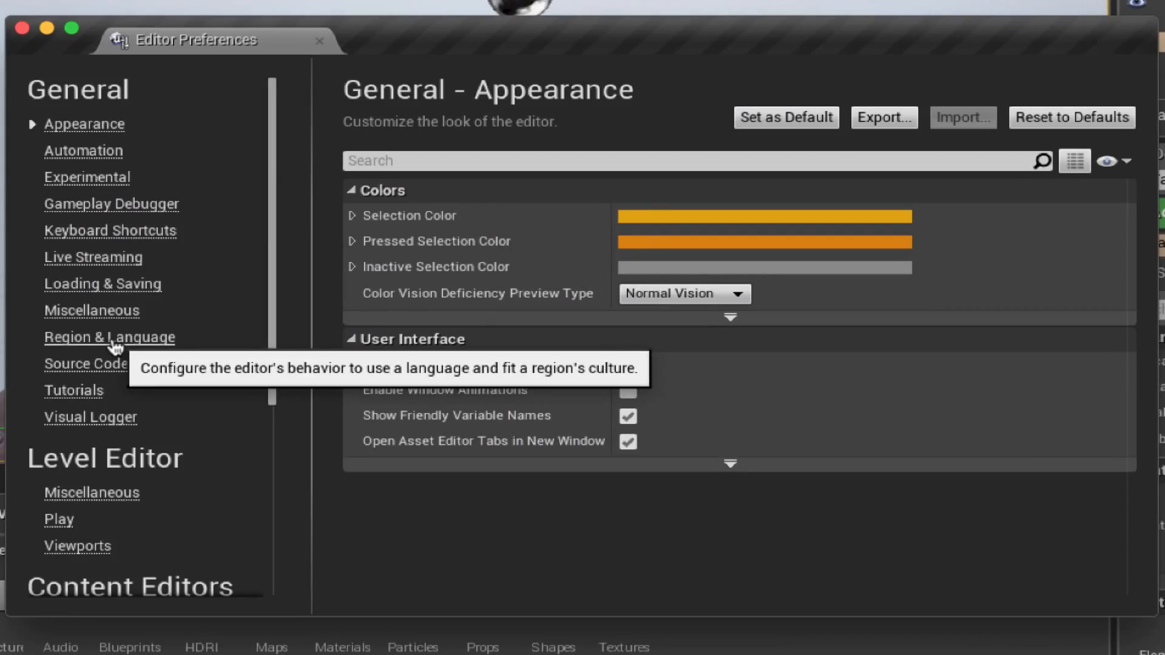
{"action": "left_click", "coordinate": [115, 345]}
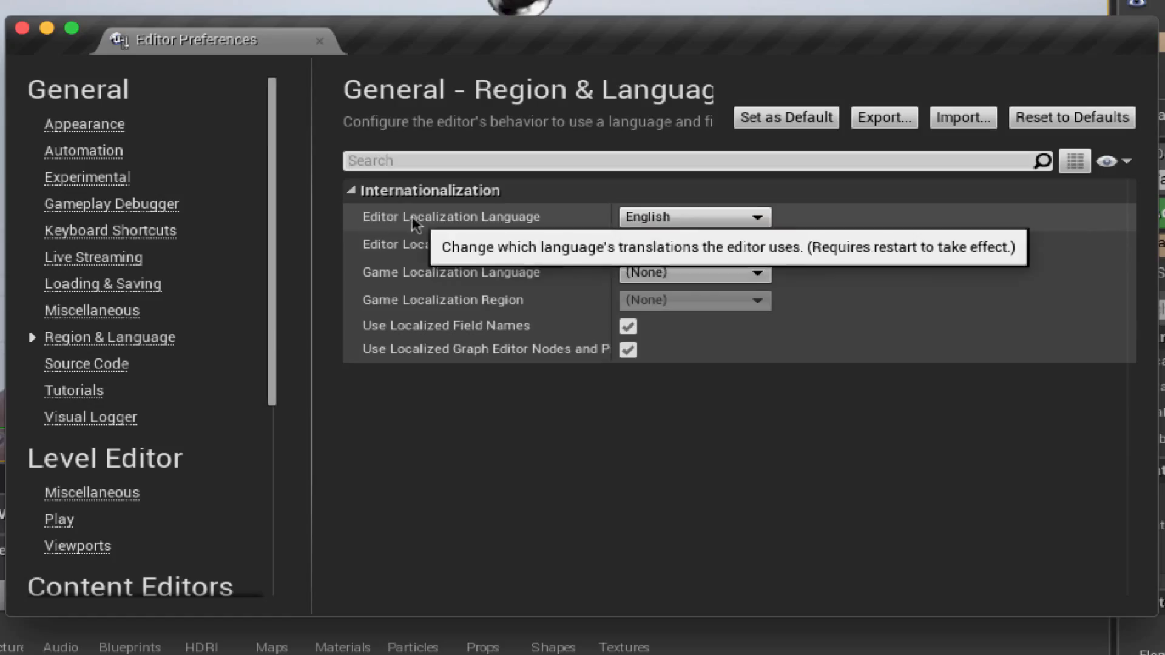
{"action": "left_click", "coordinate": [747, 218]}
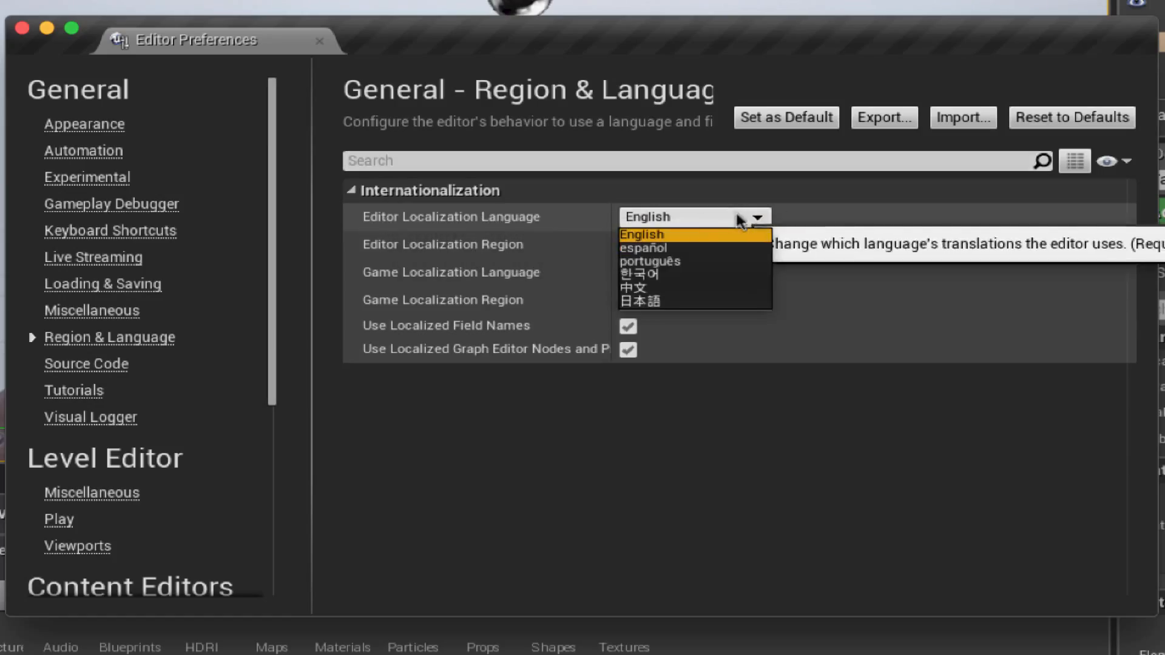
{"action": "left_click", "coordinate": [655, 235]}
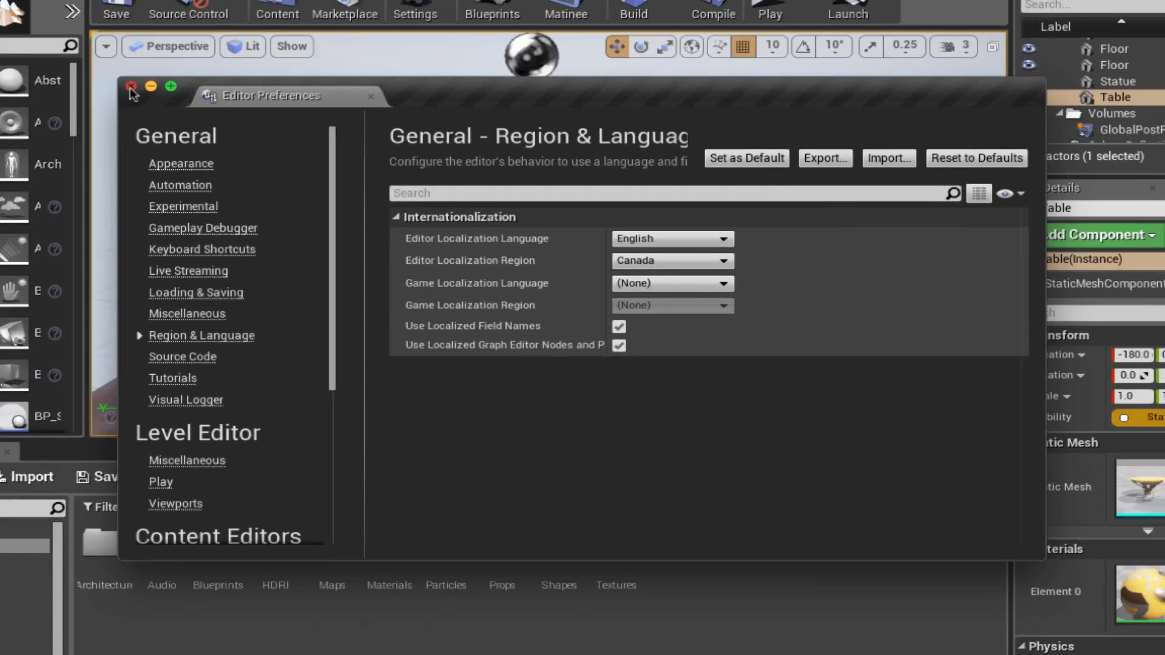
{"action": "left_click", "coordinate": [131, 87]}
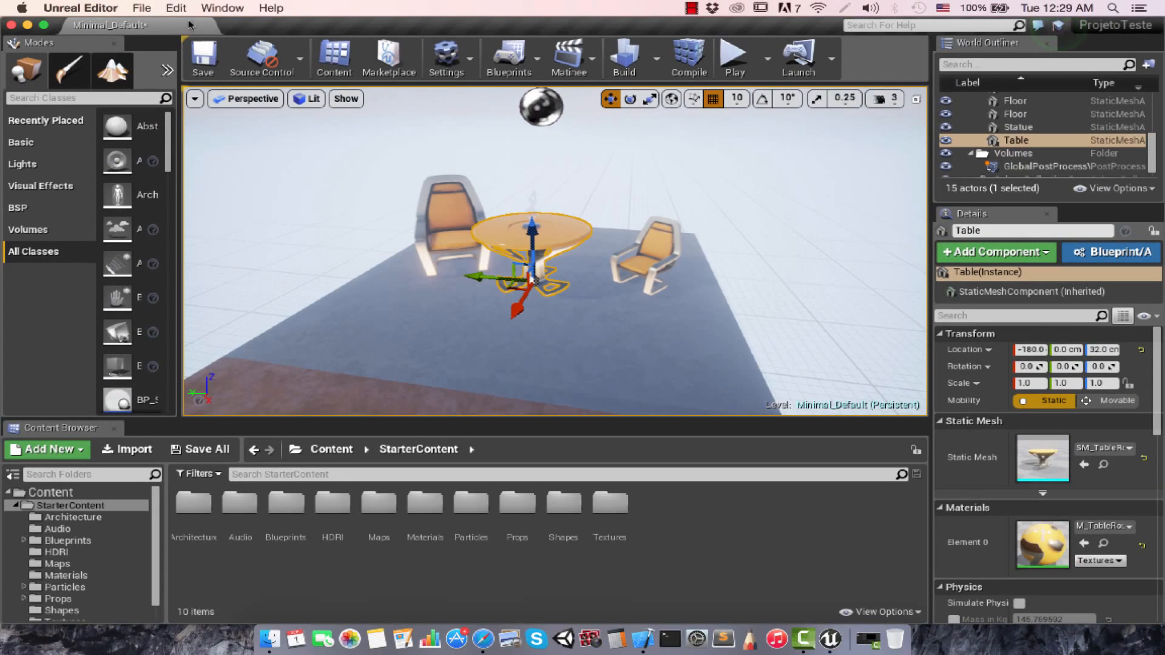
Reopen the editor preferences to show the Region & Language settings once more, and close them unchanged.
{"action": "left_click", "coordinate": [176, 7]}
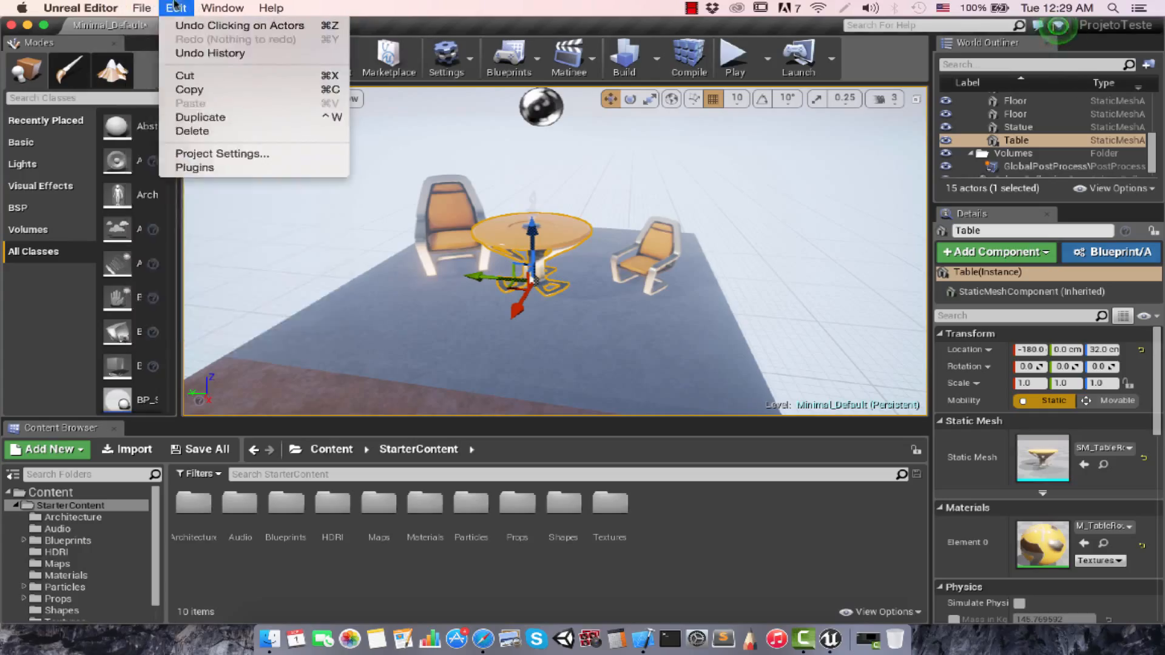
{"action": "left_click", "coordinate": [106, 47]}
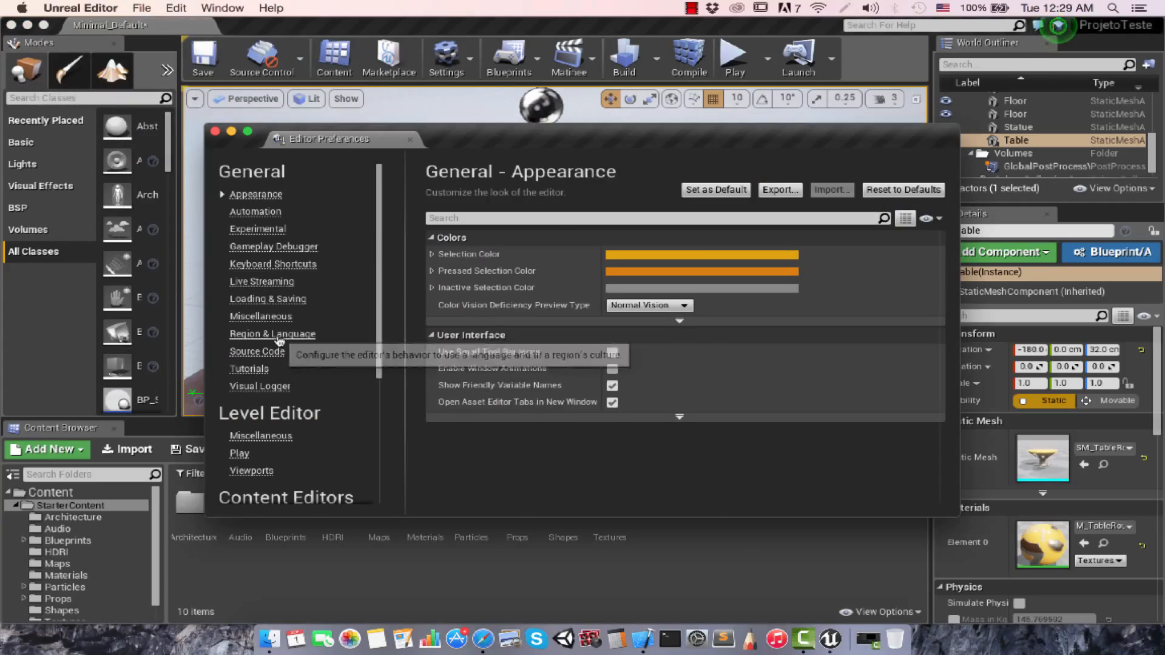
{"action": "left_click", "coordinate": [276, 335]}
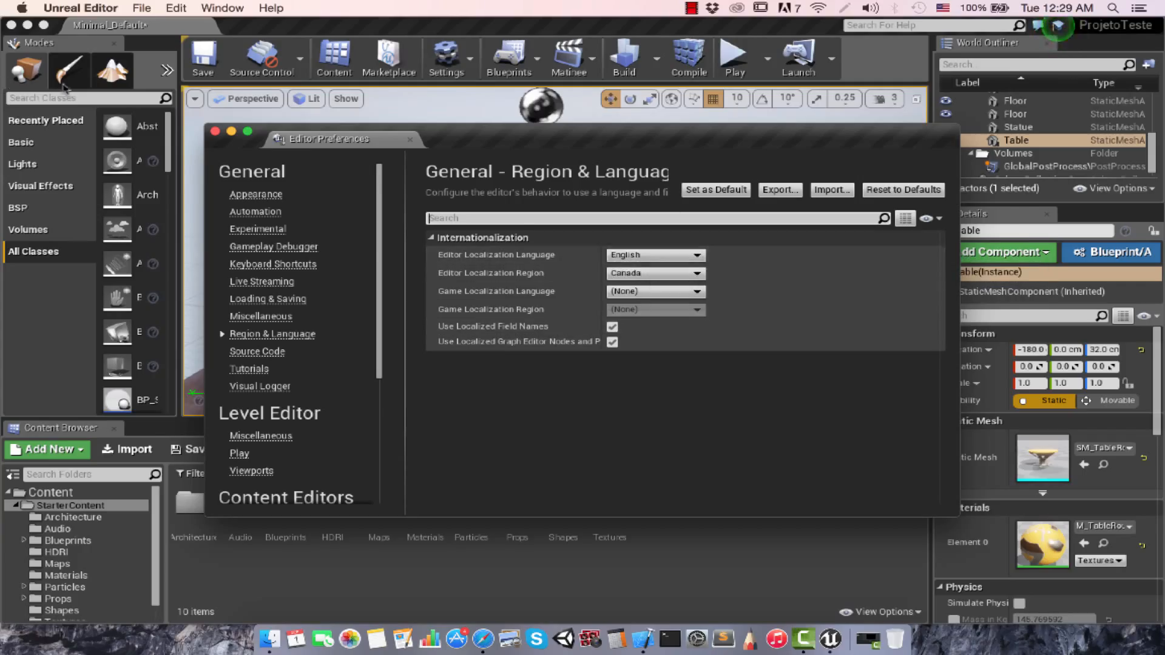
{"action": "left_click", "coordinate": [215, 132]}
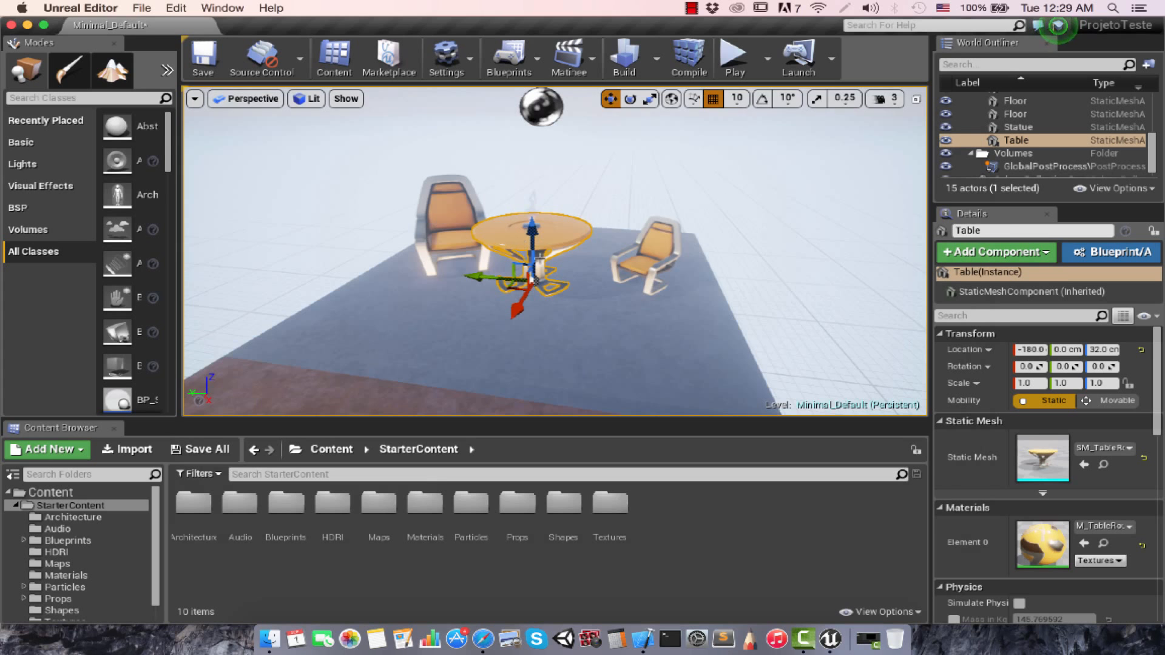
Play the level in the viewport with mouse control and fly around the table, the chairs and the floor.
{"action": "left_click", "coordinate": [735, 56]}
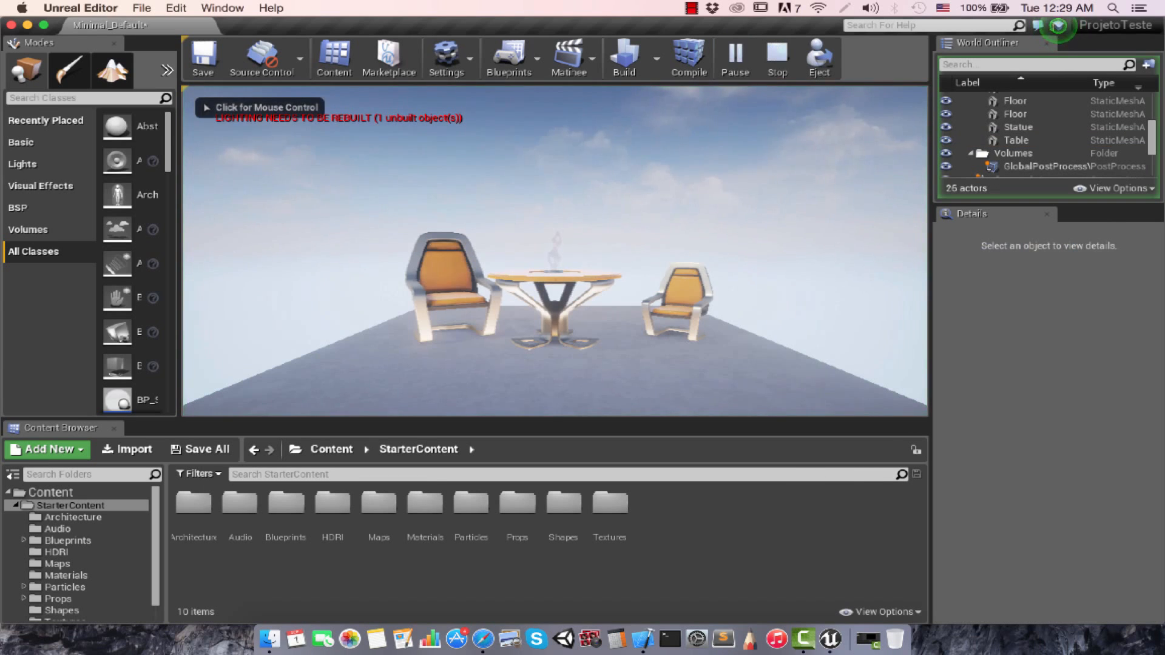
{"action": "left_click", "coordinate": [554, 252]}
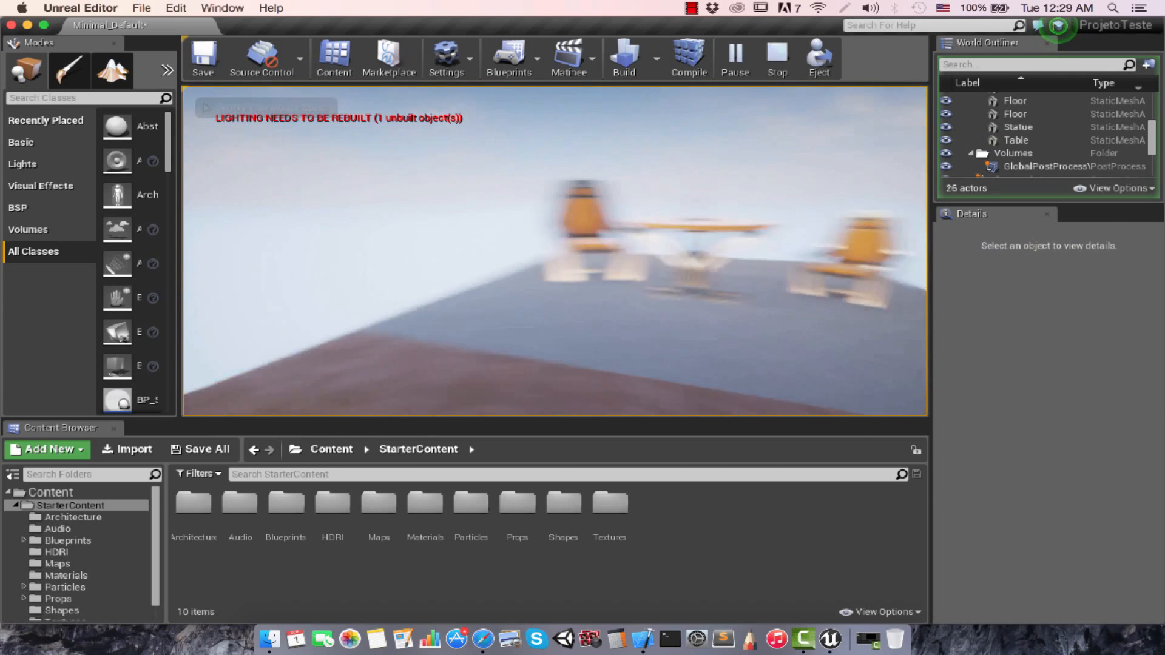
{"action": "key", "text": "w"}
{"action": "key", "text": "s"}
{"action": "key", "text": "d"}
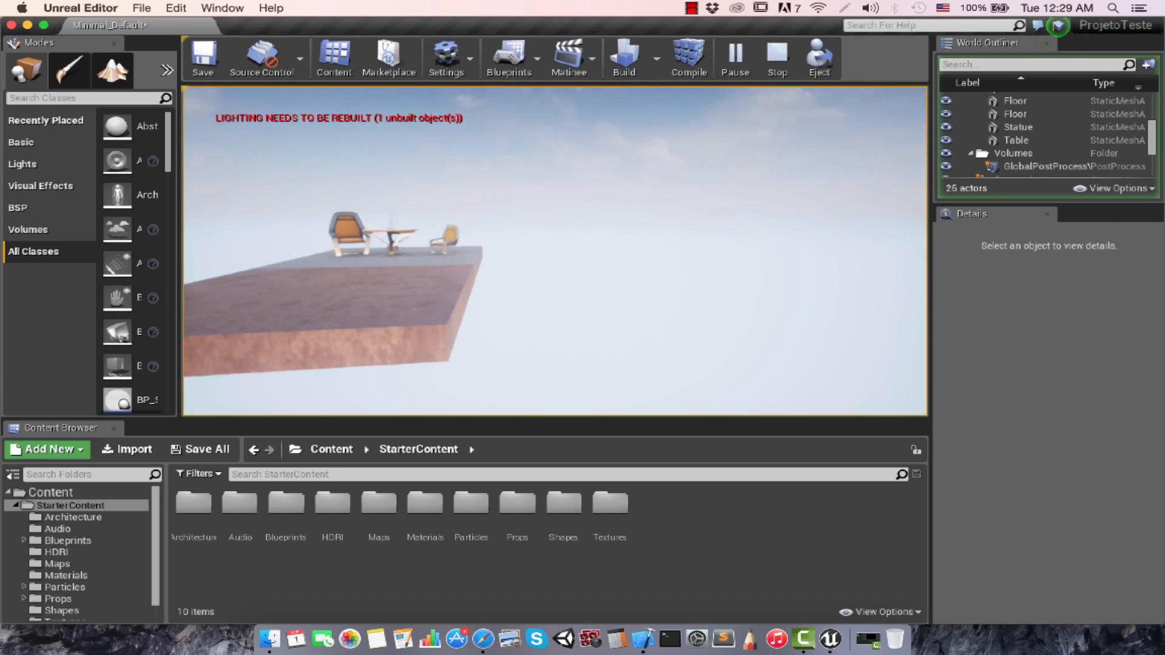
{"action": "key", "text": "w"}
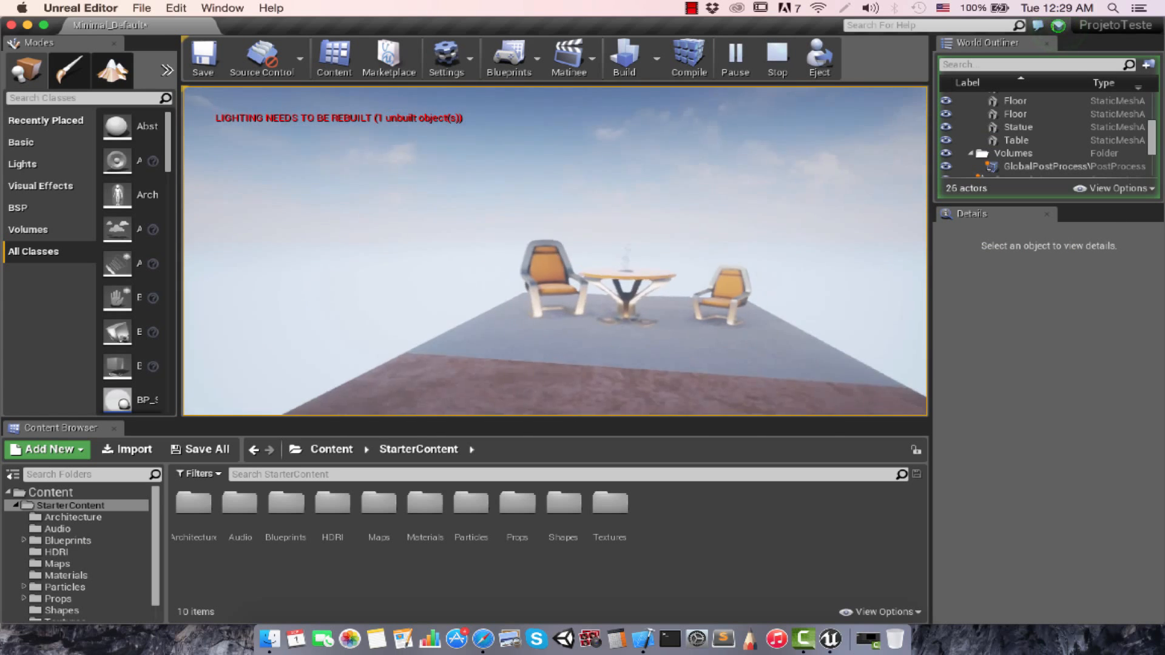
{"action": "key", "text": "w"}
{"action": "key", "text": "s"}
{"action": "key", "text": "s"}
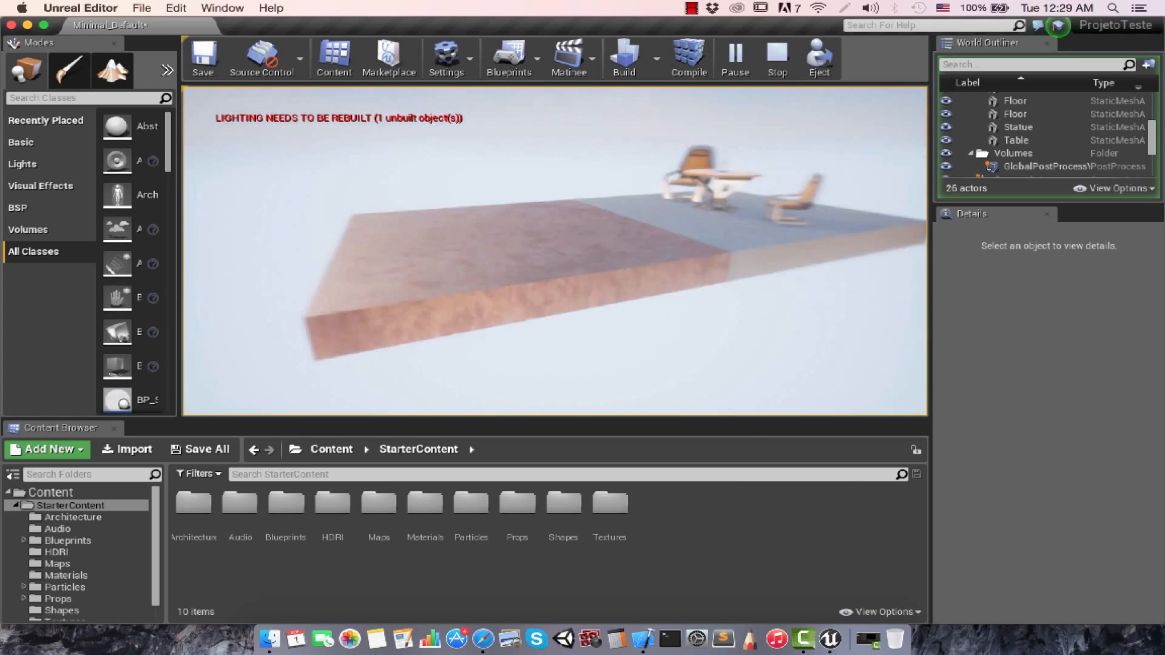
{"action": "key", "text": "w"}
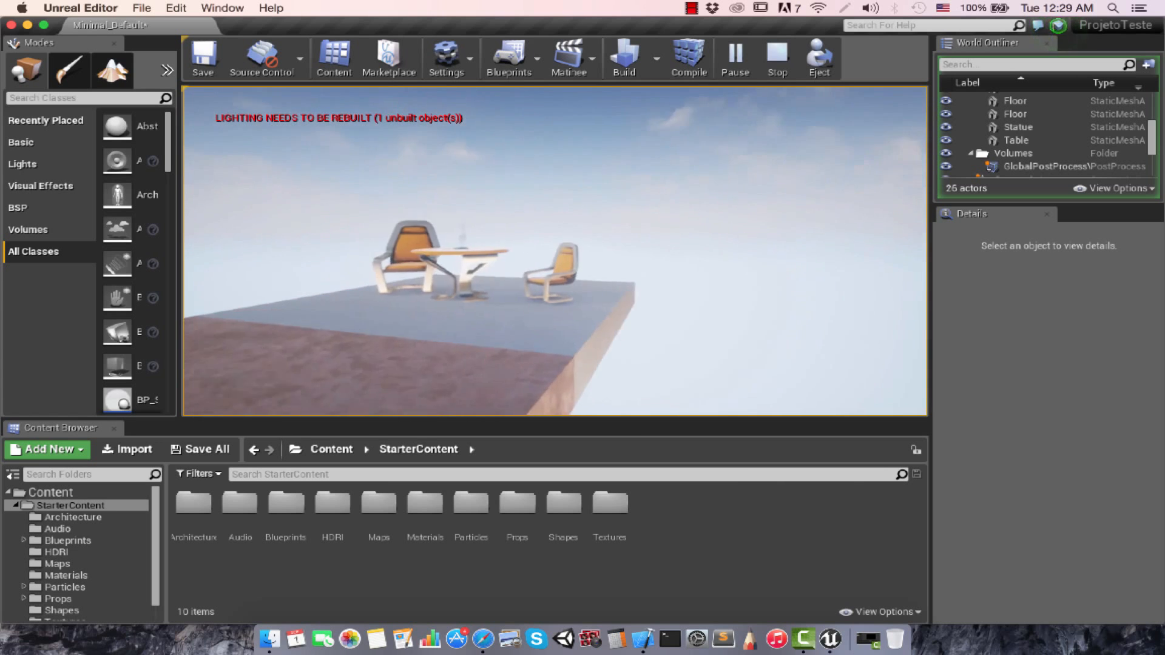
{"action": "key", "text": "w"}
{"action": "key", "text": "s"}
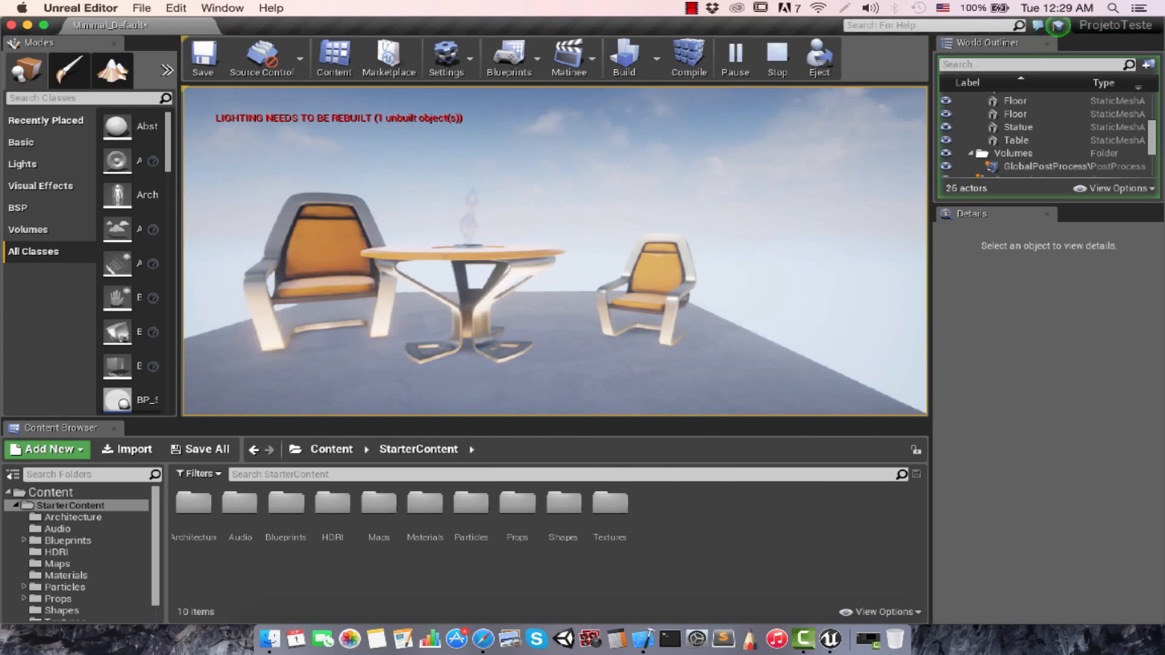
{"action": "key", "text": "a"}
{"action": "key", "text": "w"}
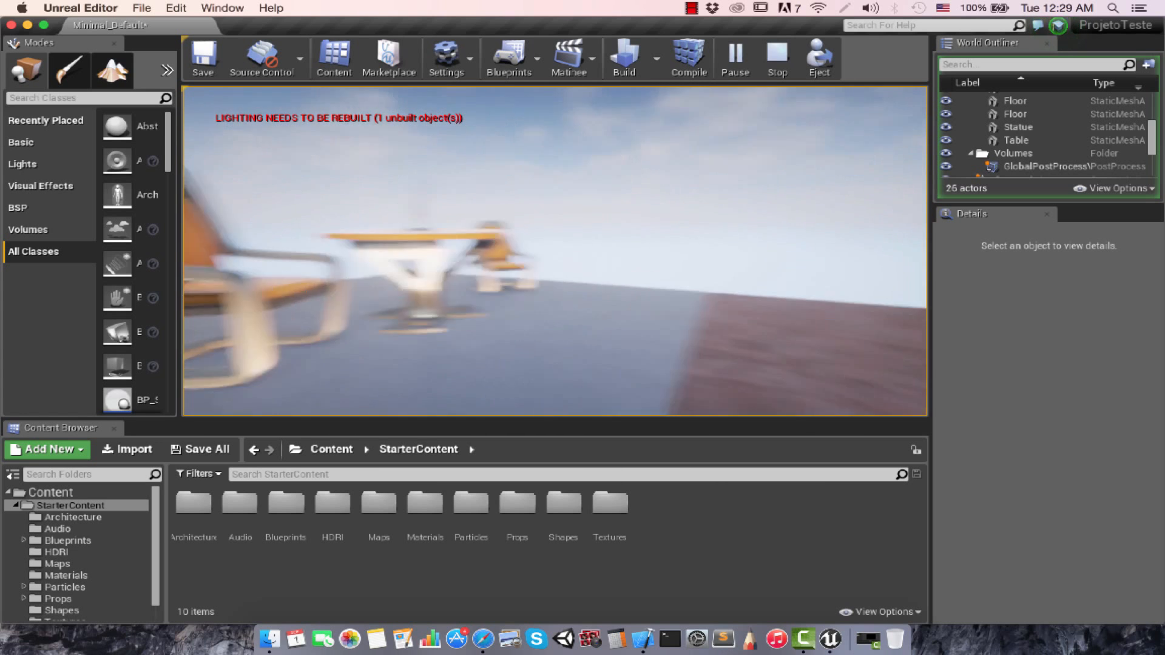
{"action": "key", "text": "s"}
{"action": "key", "text": "a"}
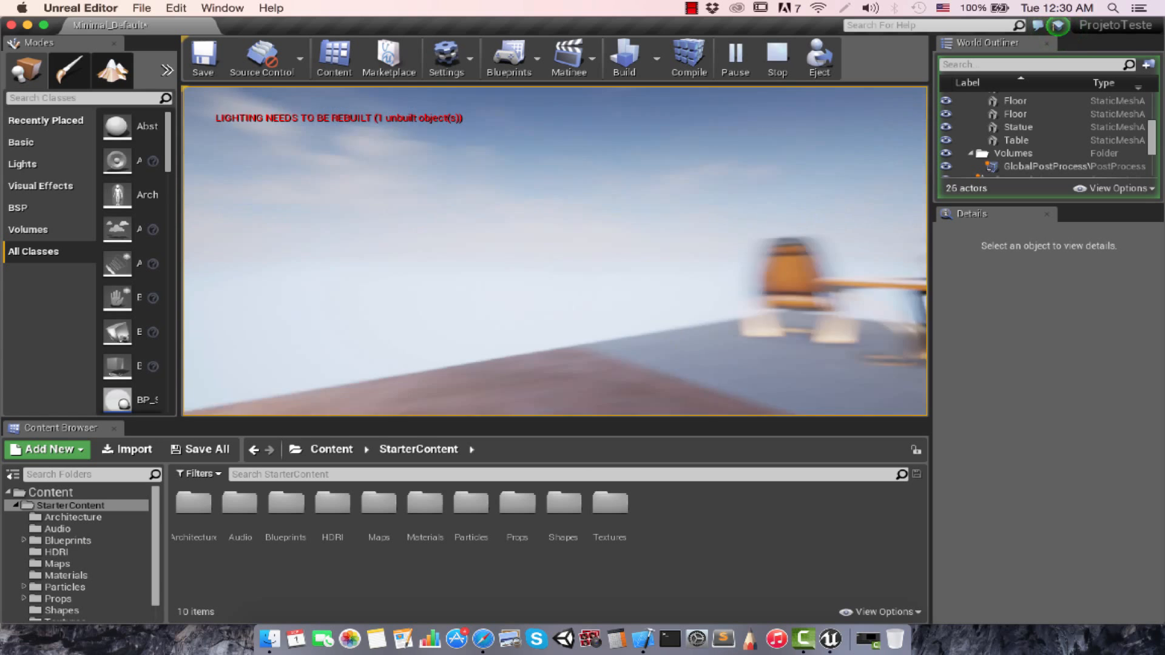
{"action": "key", "text": "s"}
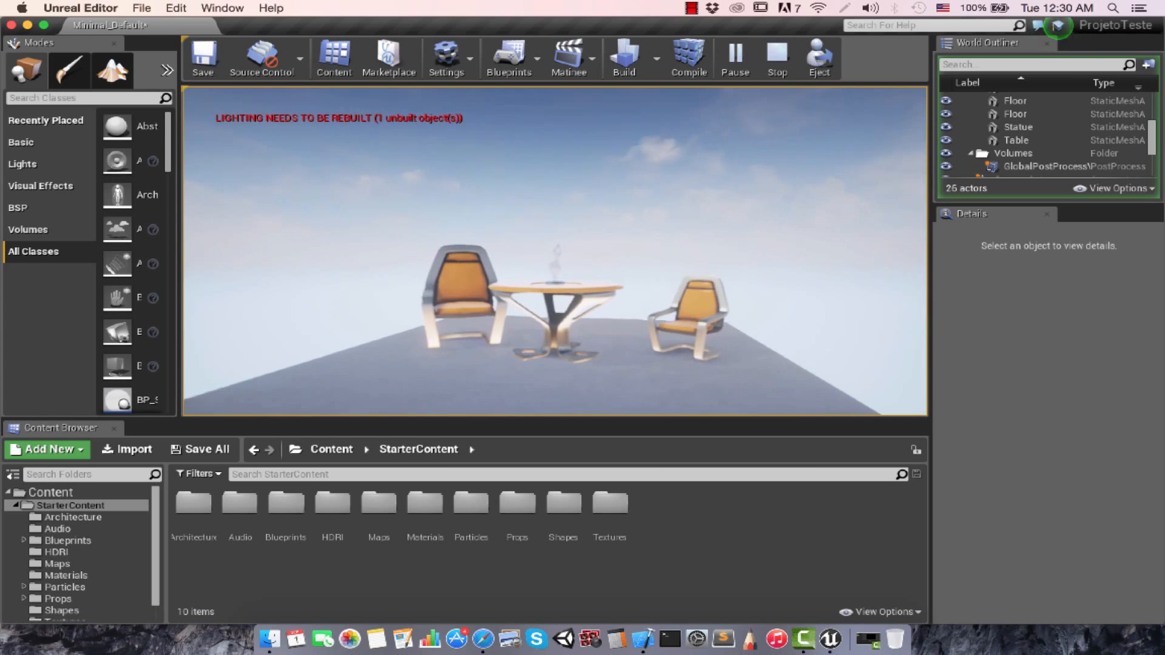
Fly towards, away from and sideways around the table and chairs in the running level, and stop the play session.
{"action": "key", "text": "w"}
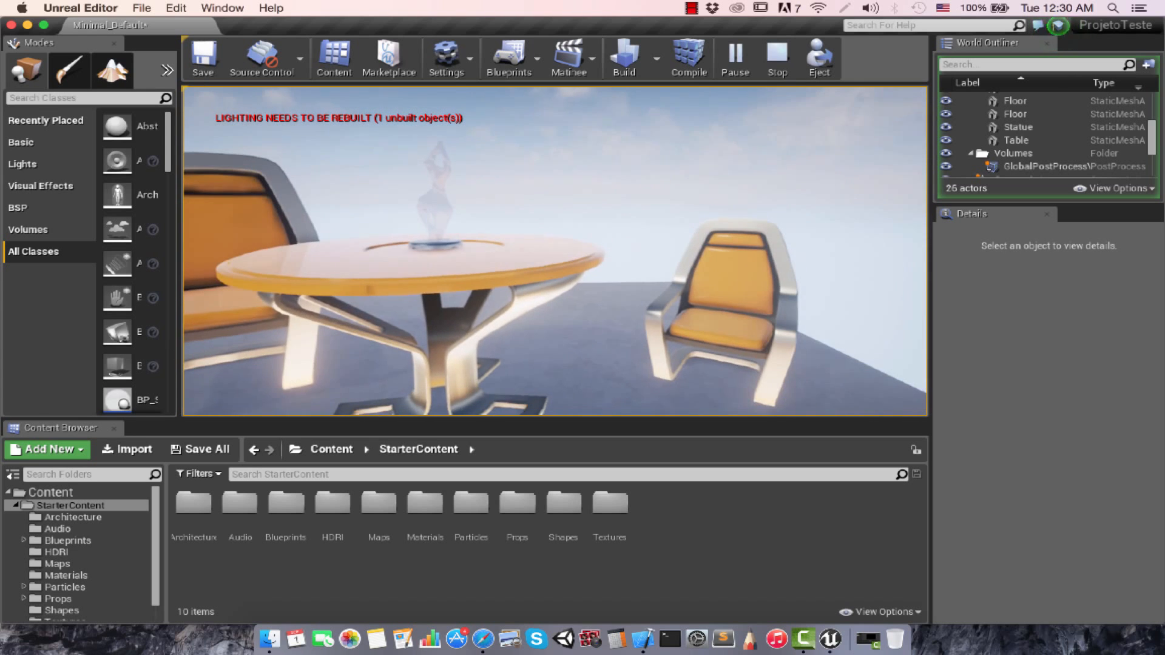
{"action": "key", "text": "s"}
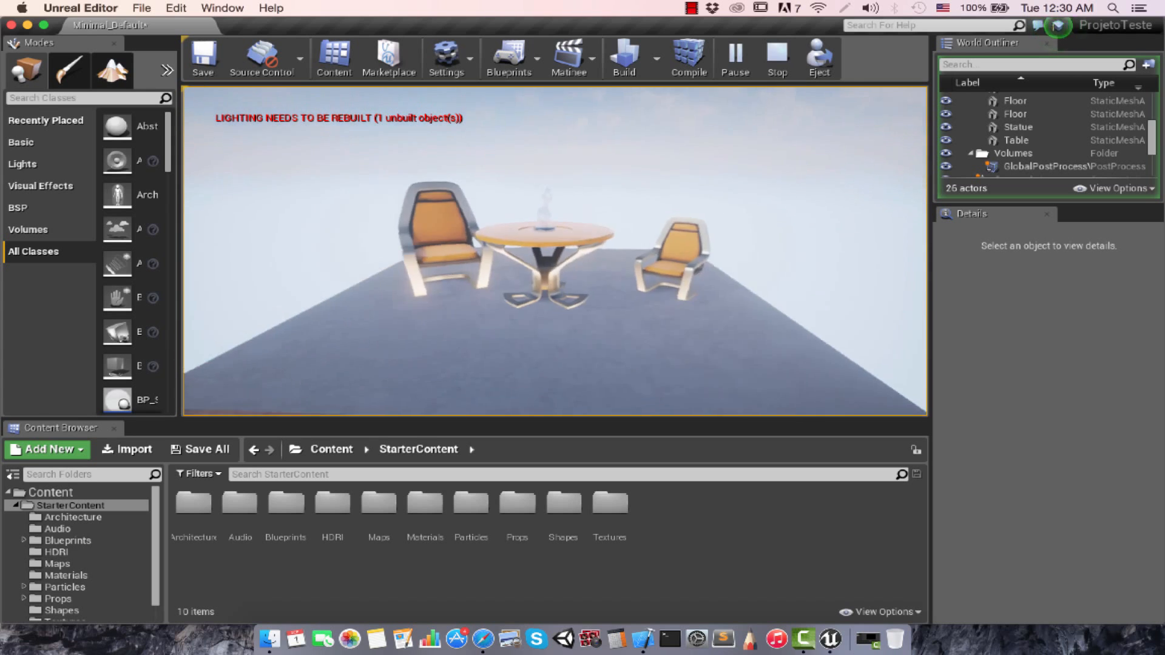
{"action": "key", "text": "d"}
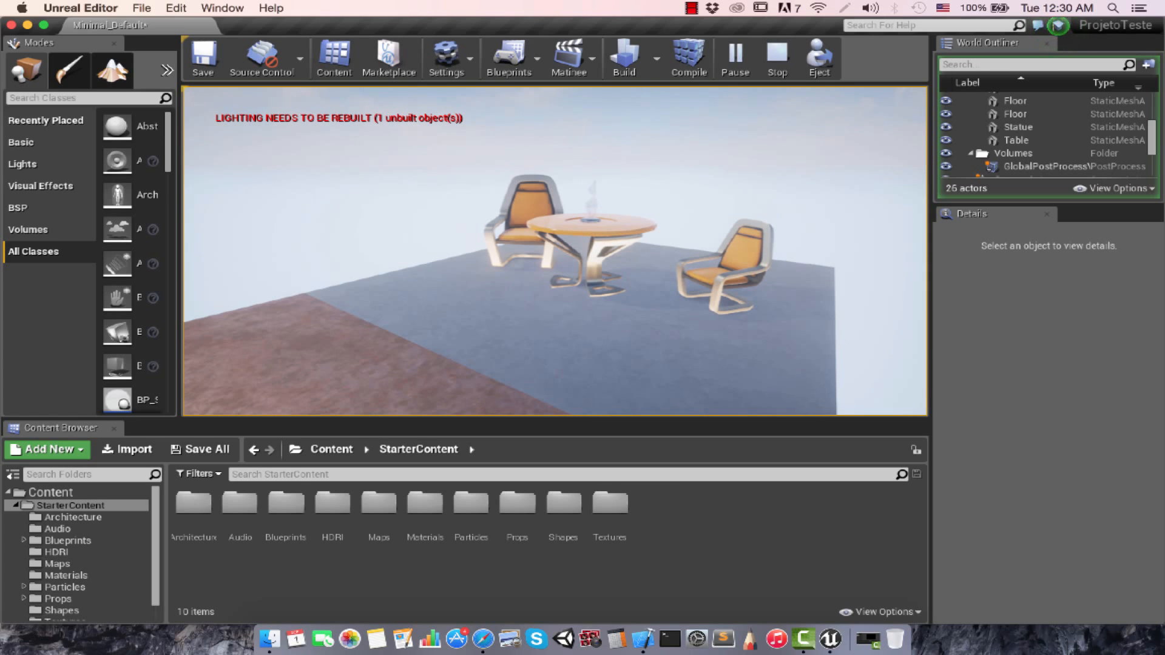
{"action": "key", "text": "w"}
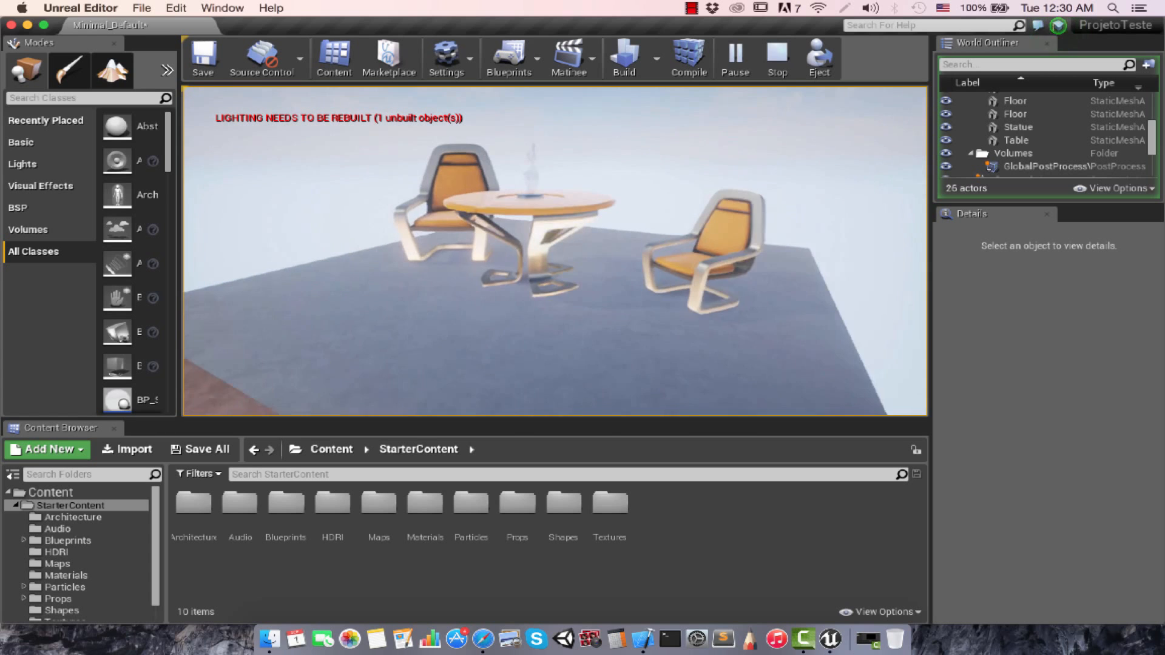
{"action": "key", "text": "w"}
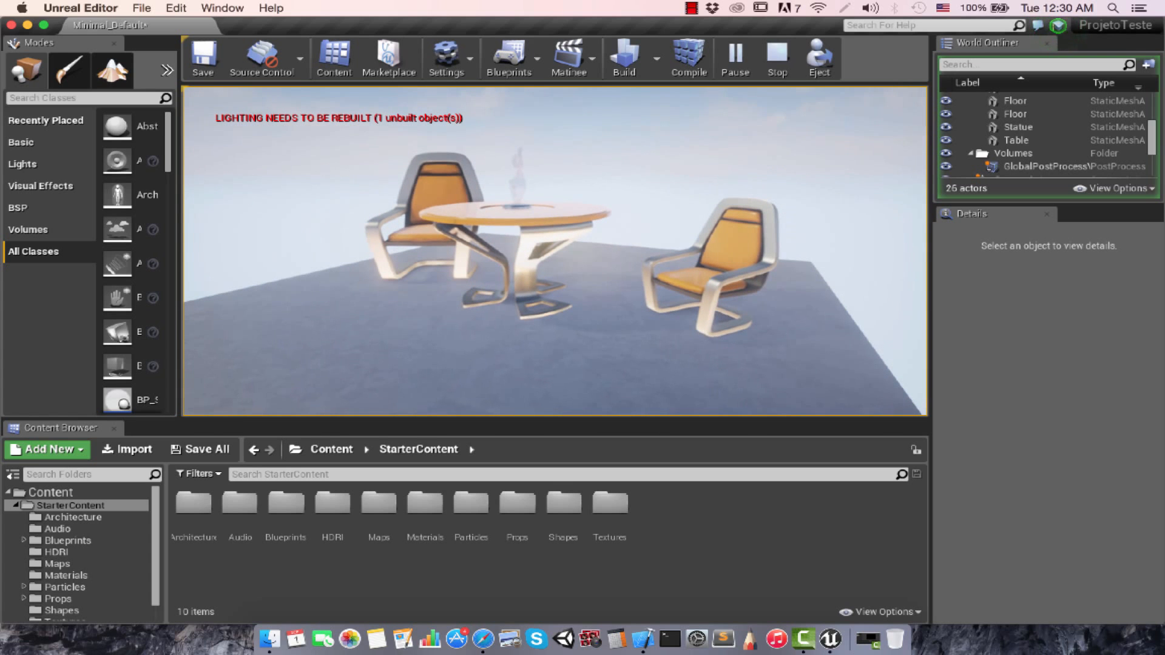
{"action": "key", "text": "Escape"}
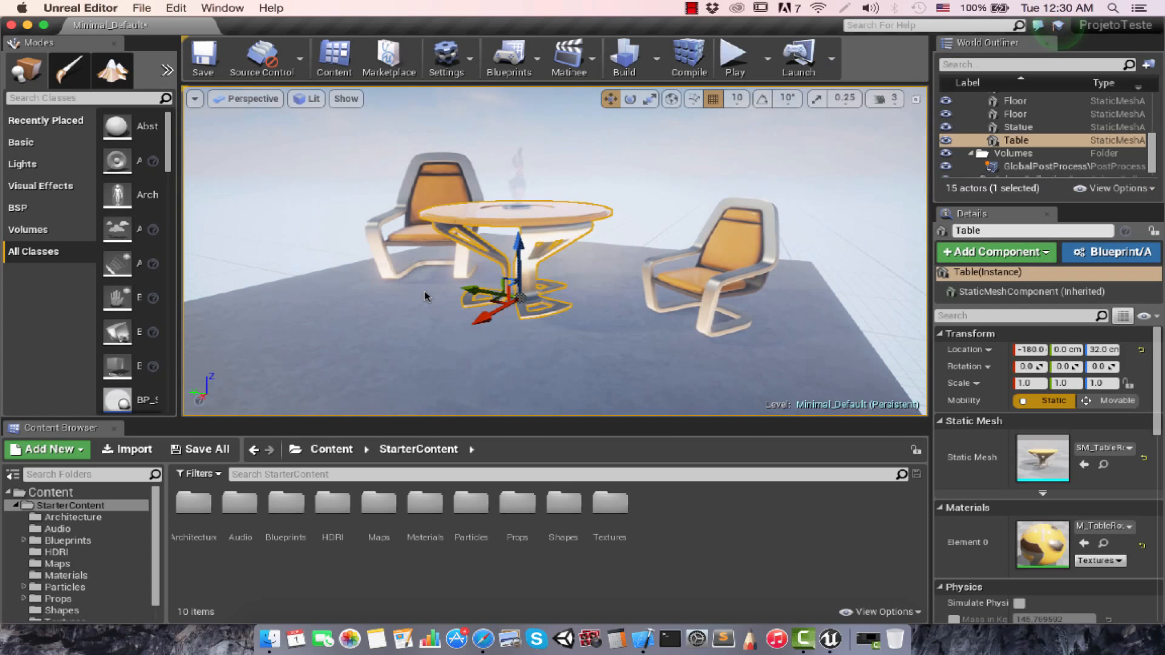